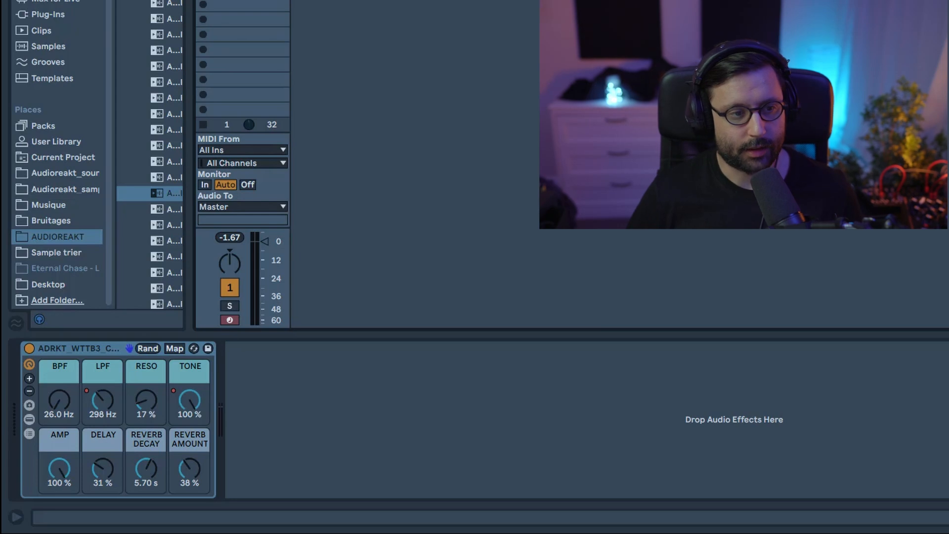
Load a Wavetable instrument onto a second MIDI track and play the chord clip
click(50, 0)
double_click(164, 94)
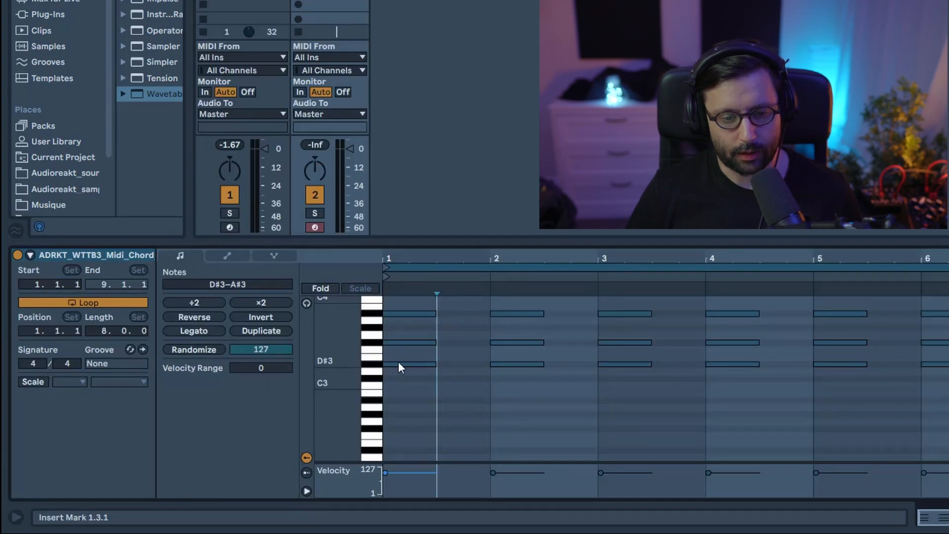
key(space)
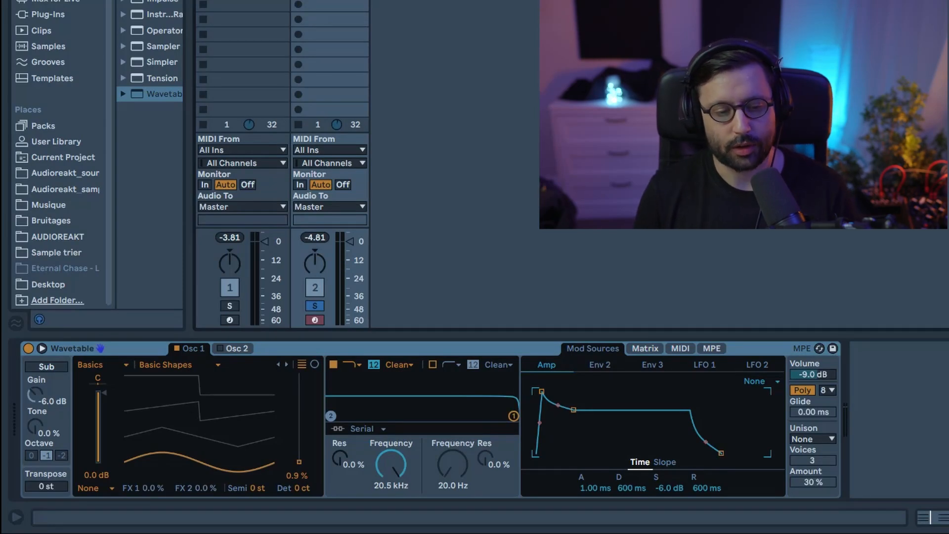
Set oscillator 1's wavetable position to 32% and its effect to Fm with Tune at -100% and Amt at 62%
mouse_move(304, 442)
mouse_down()
mouse_move(303, 402)
mouse_move(299, 434)
mouse_up()
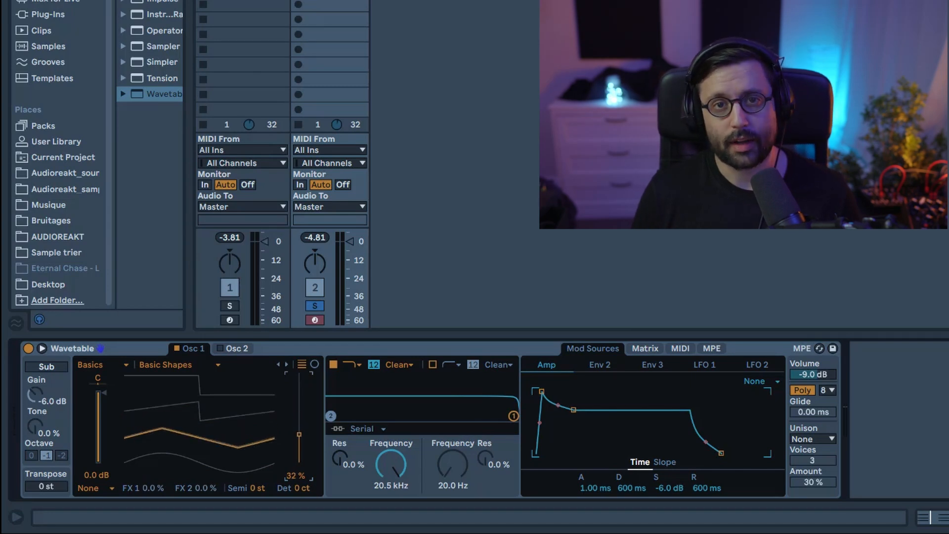
click(104, 490)
click(101, 454)
drag(156, 490, 157, 487)
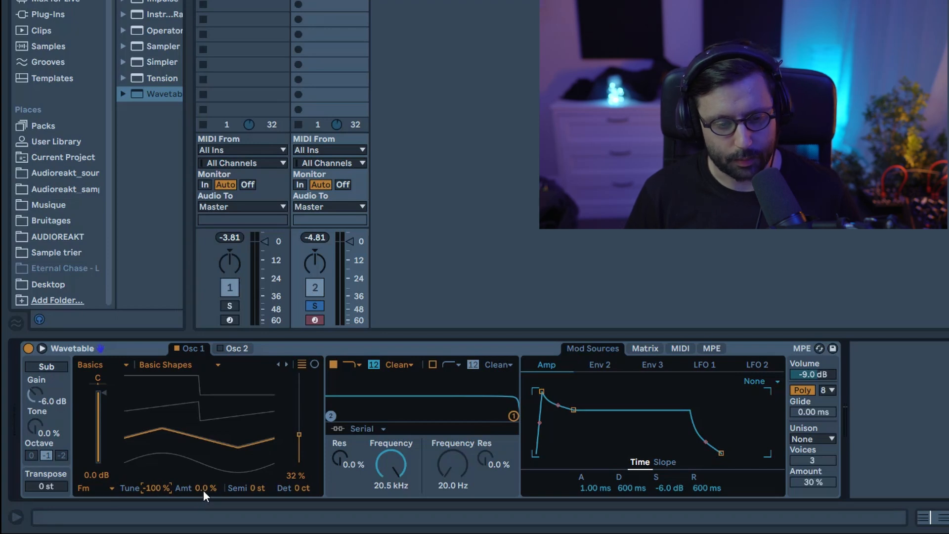
drag(204, 488, 204, 452)
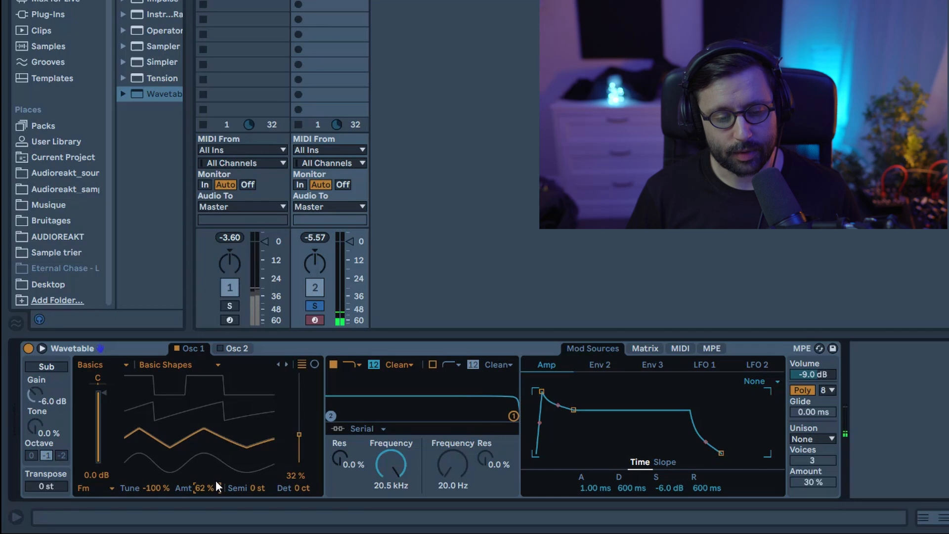
Test the TONE macro of the preset on track 1 and set the new Wavetable's oscillator 1 position to 65%
mouse_move(298, 434)
mouse_down()
mouse_move(299, 391)
mouse_move(299, 463)
mouse_move(299, 396)
mouse_move(299, 457)
mouse_move(299, 443)
mouse_up()
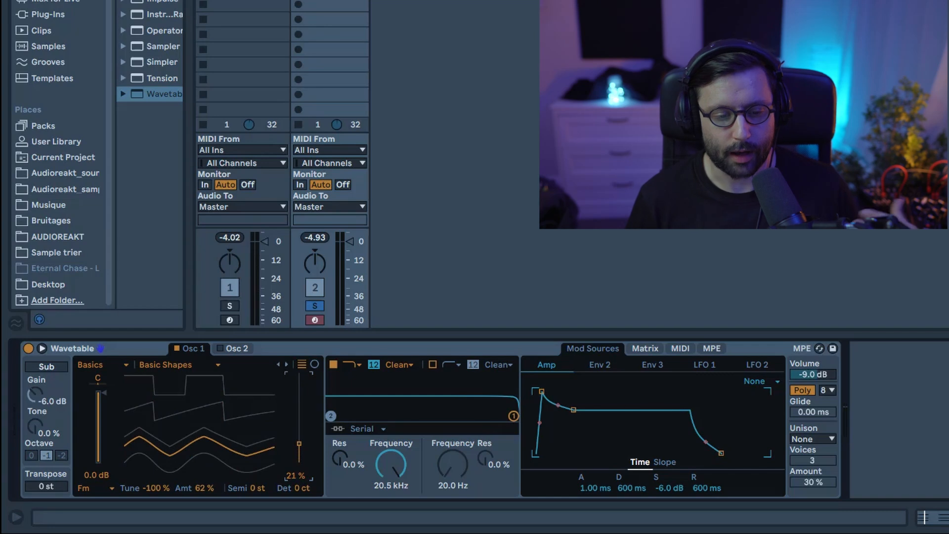
click(243, 3)
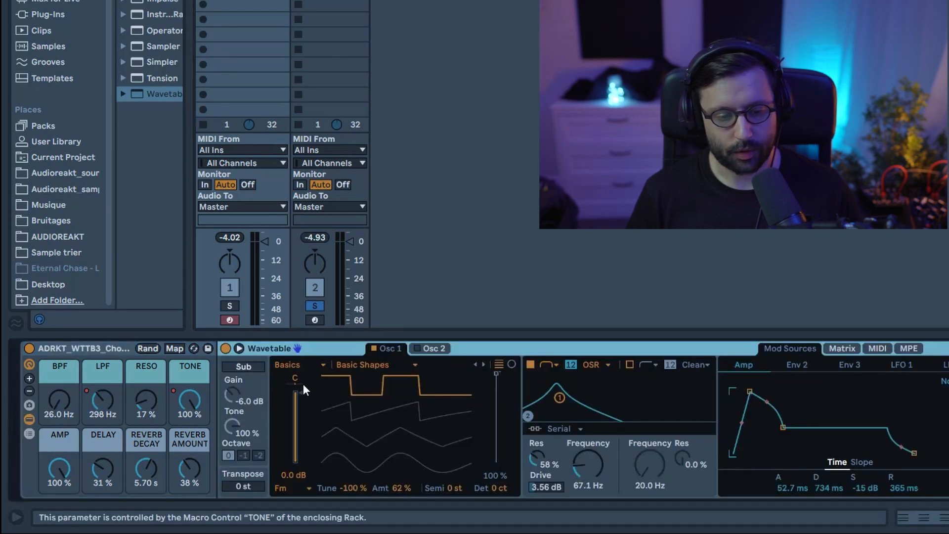
drag(186, 404, 185, 435)
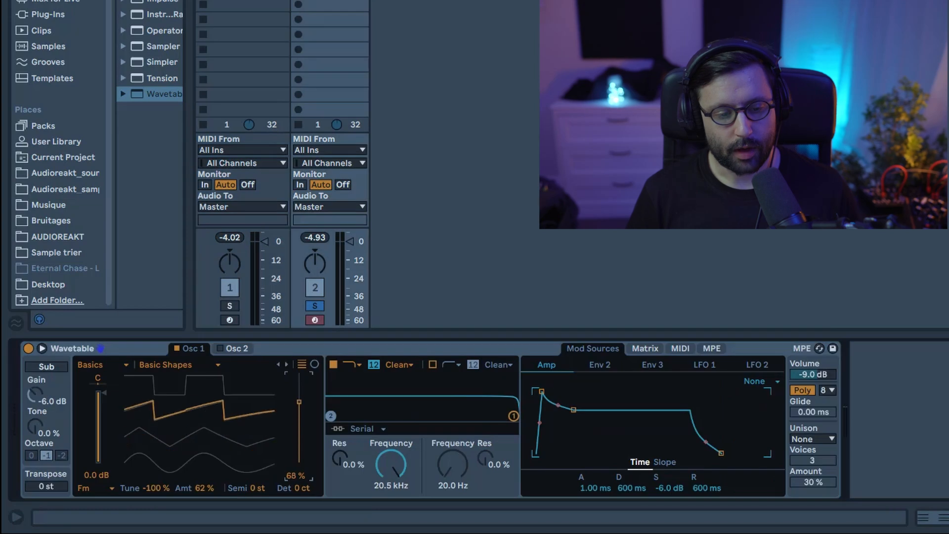
drag(299, 421, 301, 392)
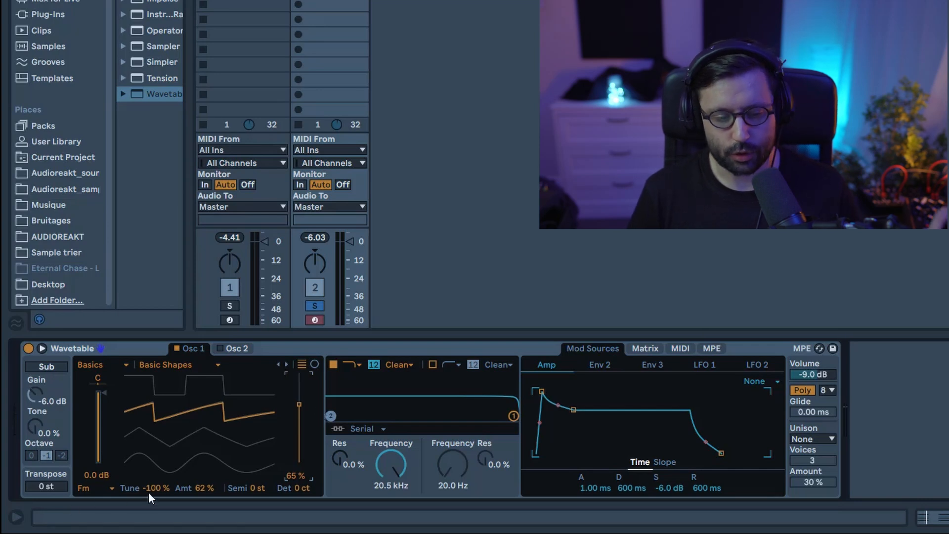
Try the Modern effect on oscillator 1 with different Warp and Fold amounts
click(110, 488)
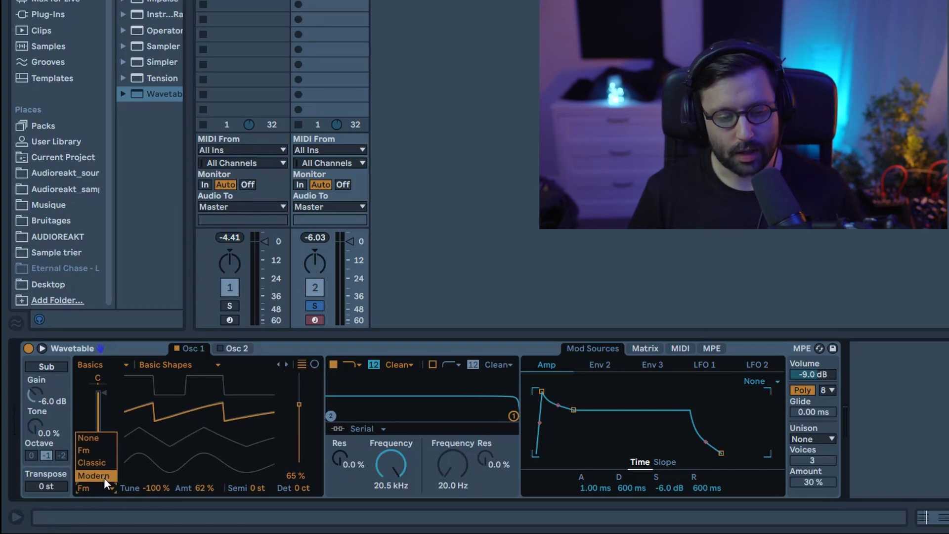
click(102, 475)
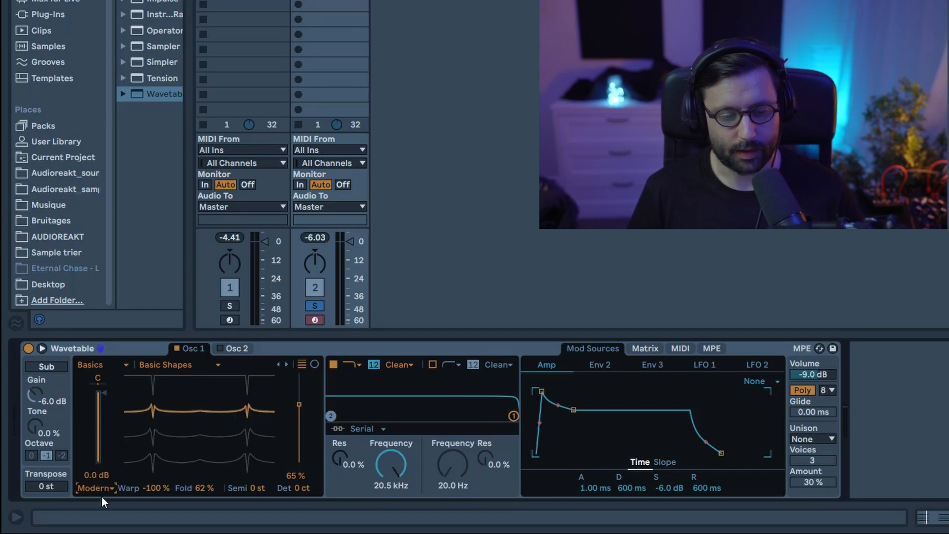
drag(160, 490, 160, 458)
mouse_move(201, 491)
mouse_down()
mouse_move(202, 499)
mouse_move(202, 474)
mouse_up()
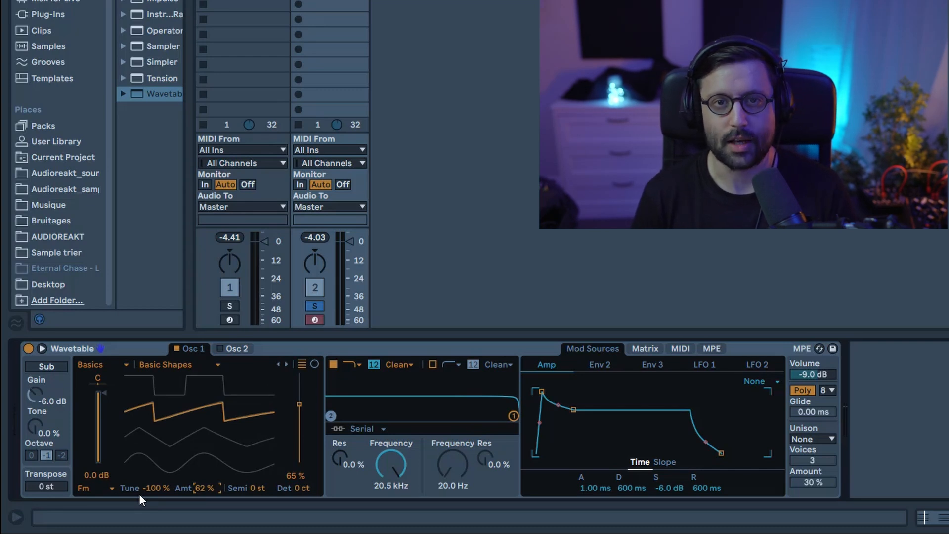
Configure filter 1 as a band-pass with the OSR circuit, frequency 486 Hz and drive 3.19 dB
click(297, 349)
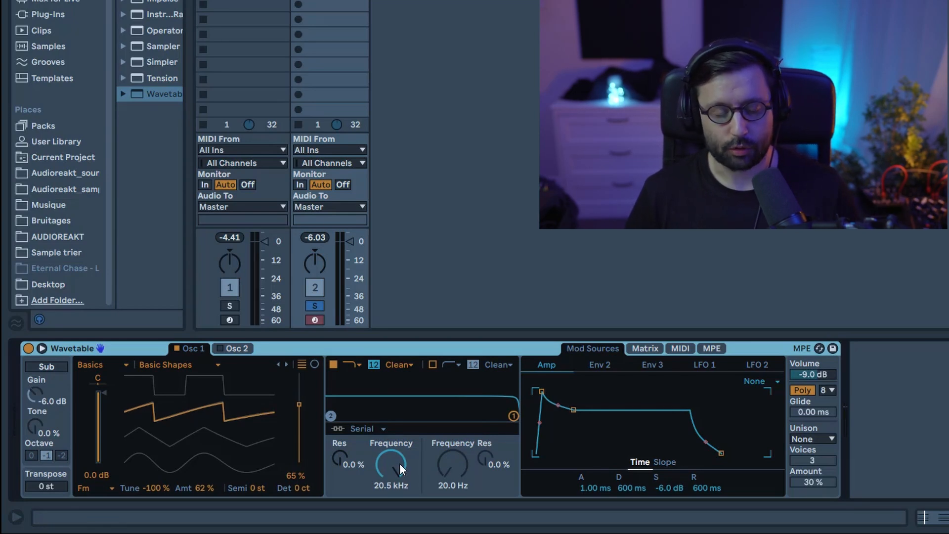
click(354, 365)
click(343, 398)
drag(390, 463, 388, 467)
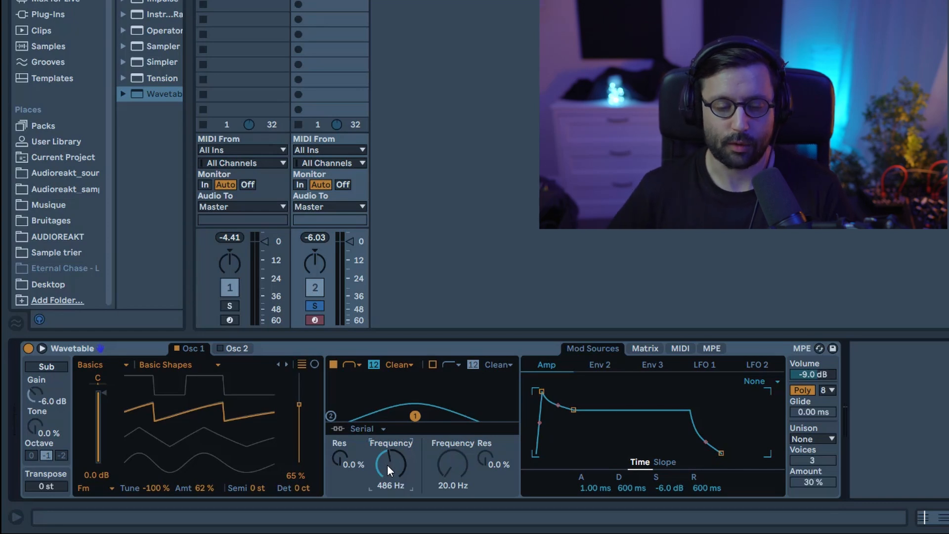
click(401, 389)
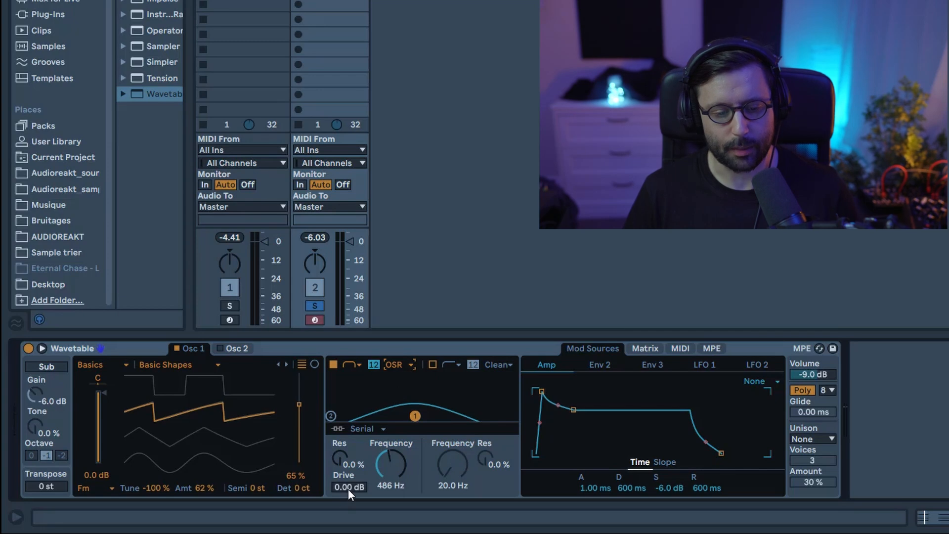
drag(347, 489, 348, 475)
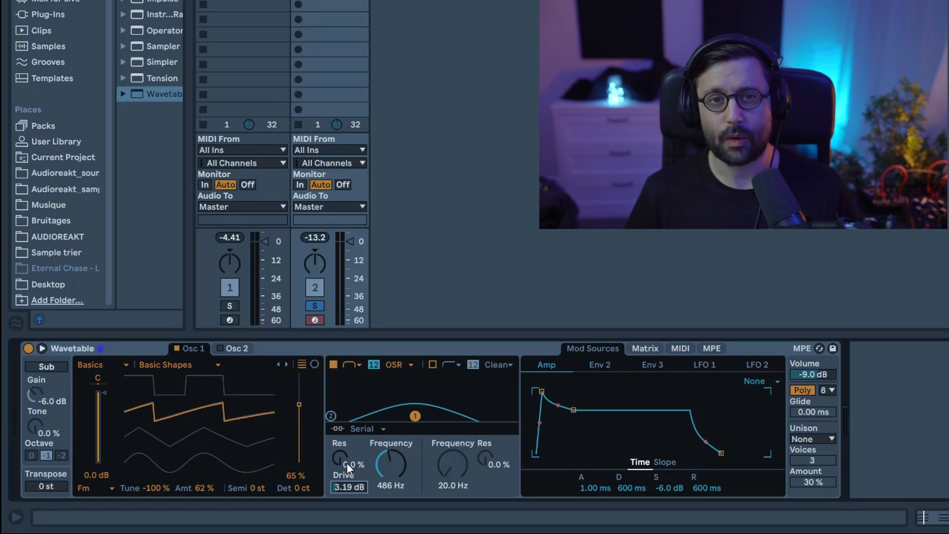
Raise filter 1's resonance to 64% and set its frequency to 63.5 Hz
drag(392, 473, 392, 501)
drag(340, 460, 340, 392)
drag(391, 463, 391, 427)
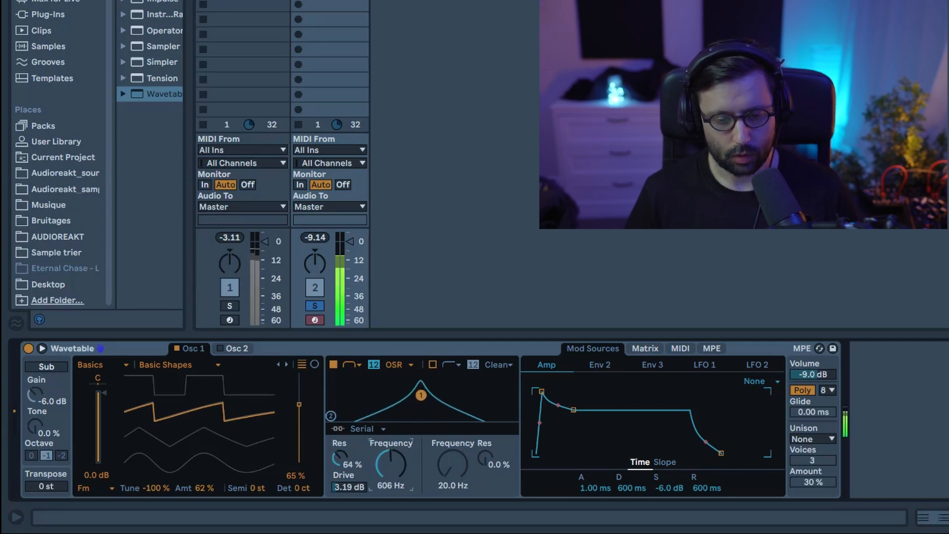
drag(342, 461, 342, 524)
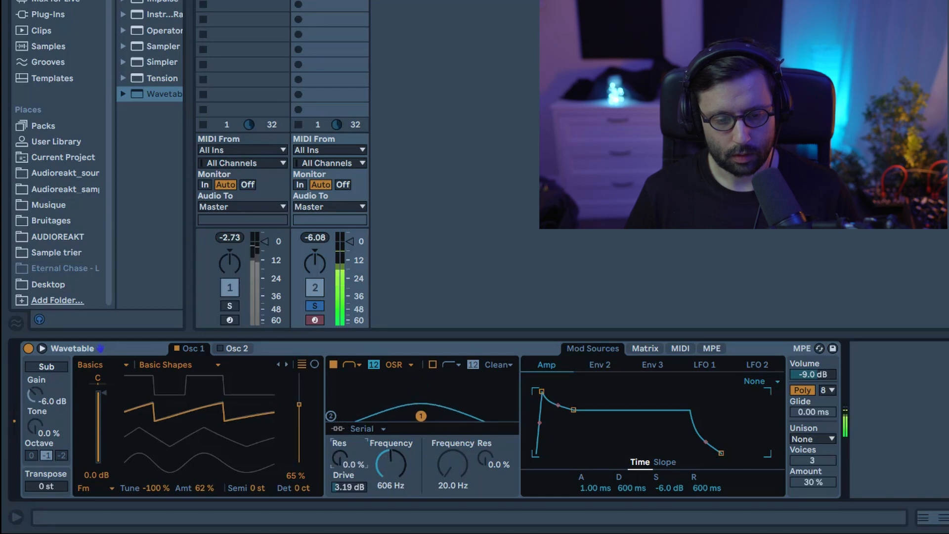
key(ctrl+z)
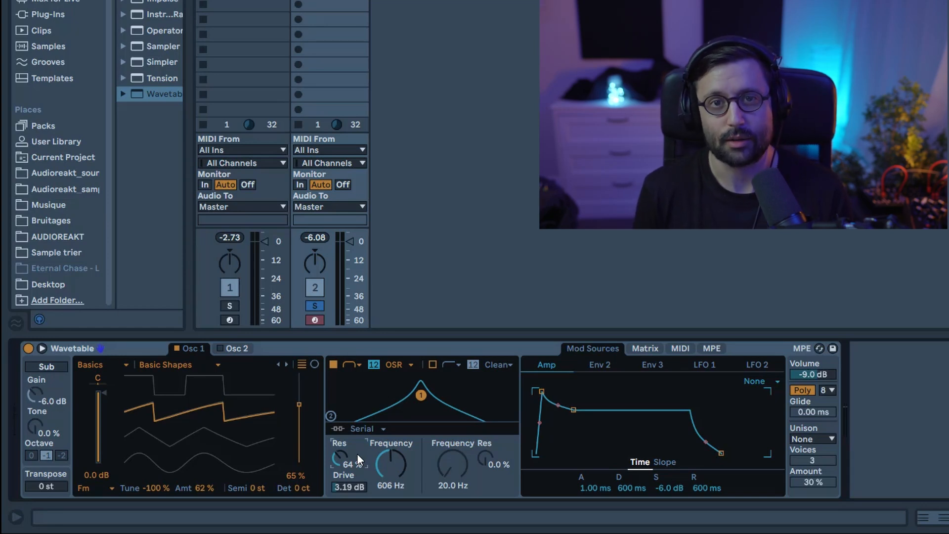
drag(395, 466, 396, 501)
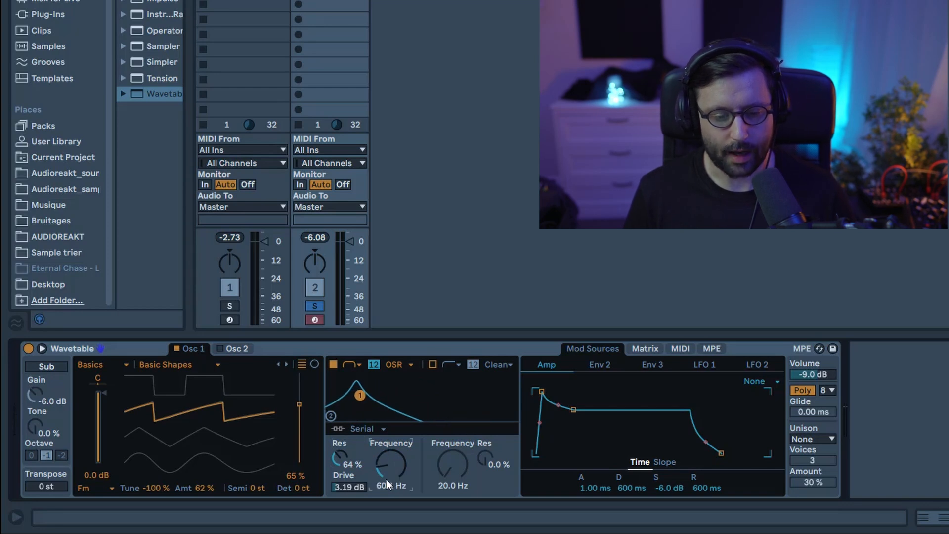
mouse_move(385, 476)
mouse_down()
mouse_move(386, 448)
mouse_move(386, 480)
mouse_up()
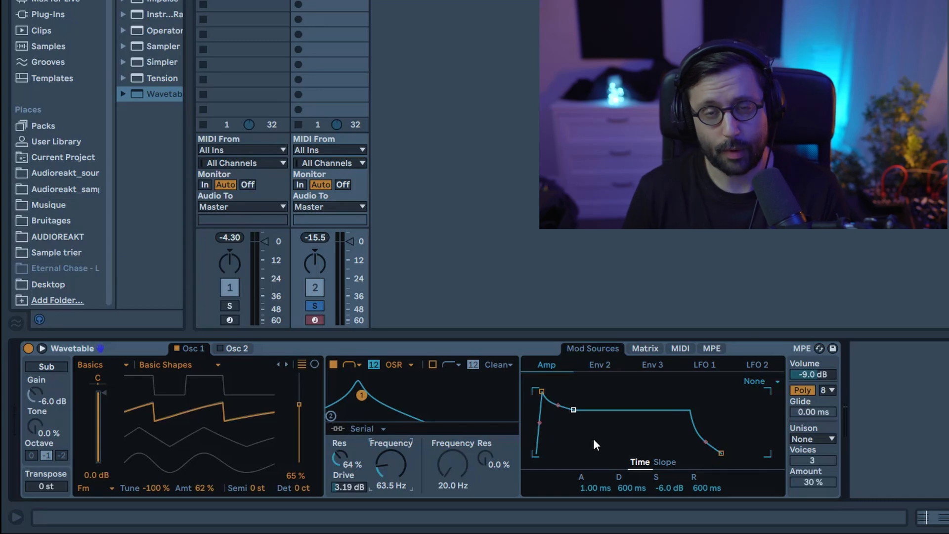
Shape the amp envelope with attack 52.7 ms, decay 788 ms, sustain -15 dB and release 307 ms
drag(664, 487, 665, 490)
drag(594, 488, 594, 495)
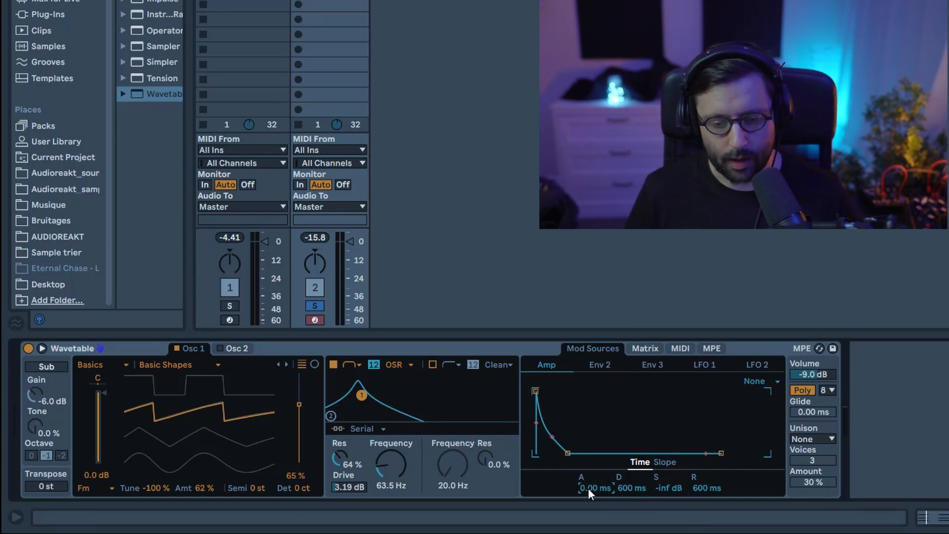
mouse_move(588, 488)
mouse_down()
mouse_move(588, 445)
mouse_move(589, 476)
mouse_up()
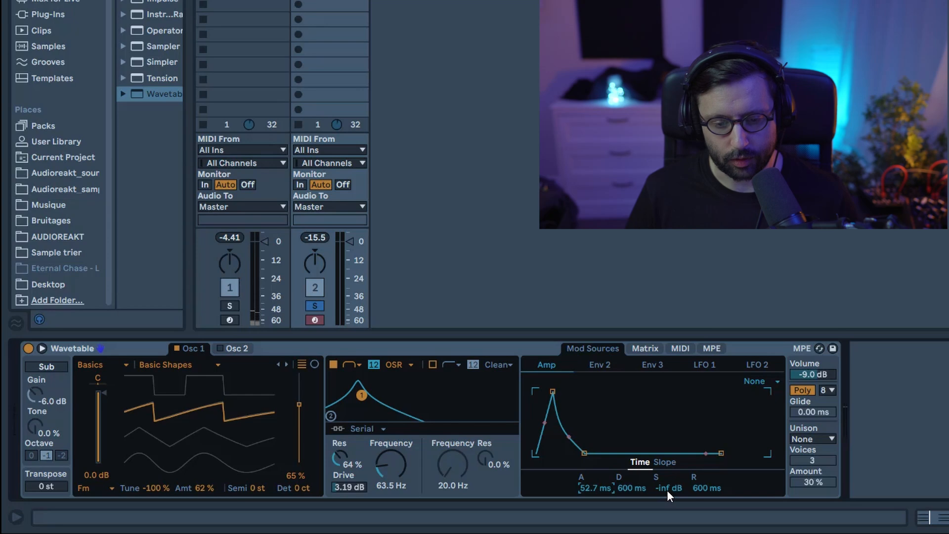
drag(667, 491, 667, 448)
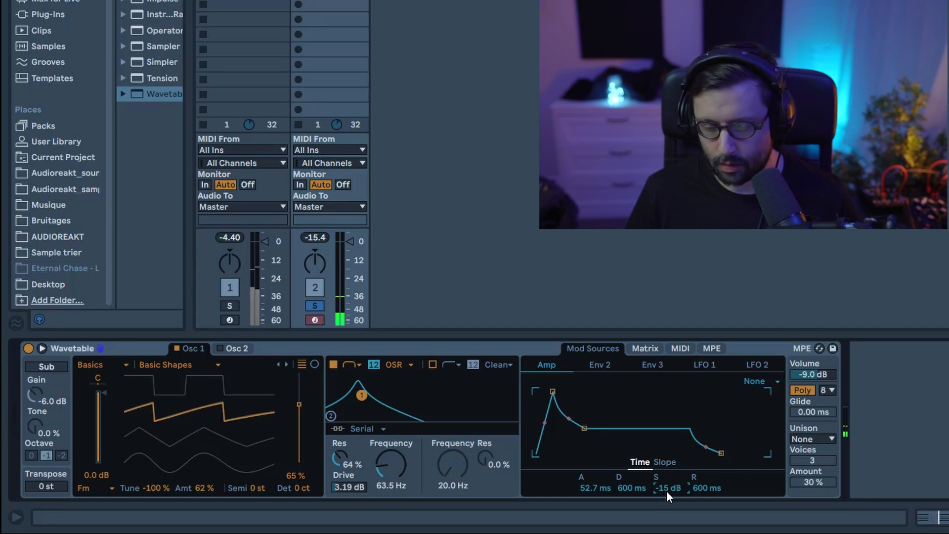
drag(624, 487, 624, 479)
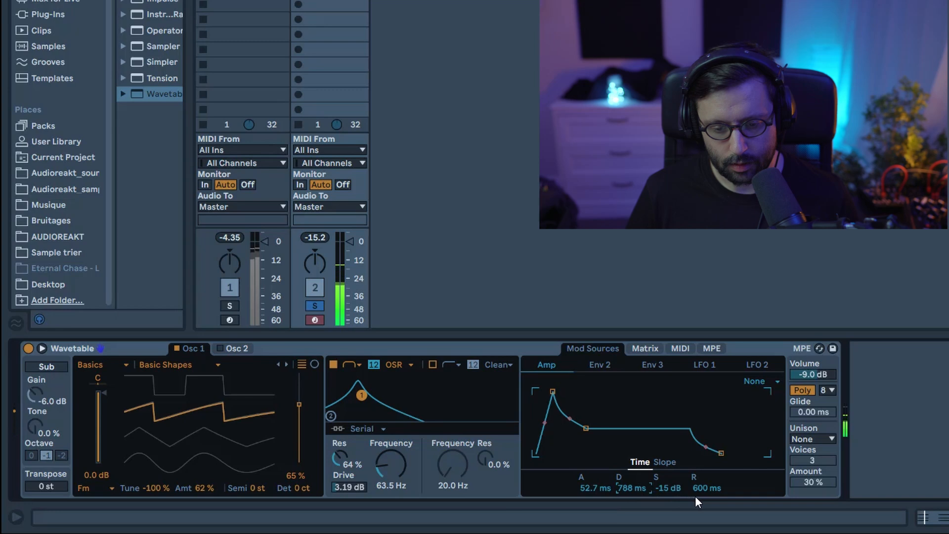
drag(699, 490, 699, 507)
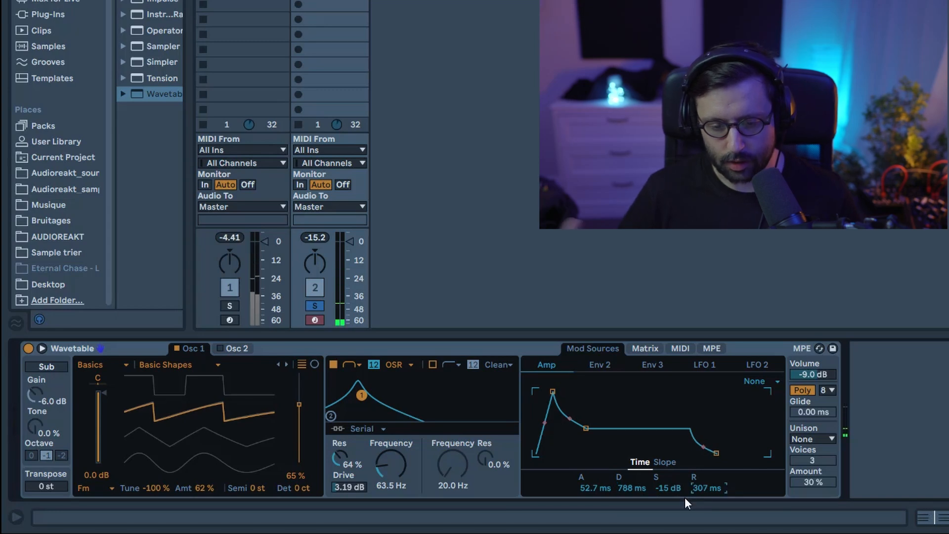
Set the amp envelope's decay slope to -45%
click(663, 462)
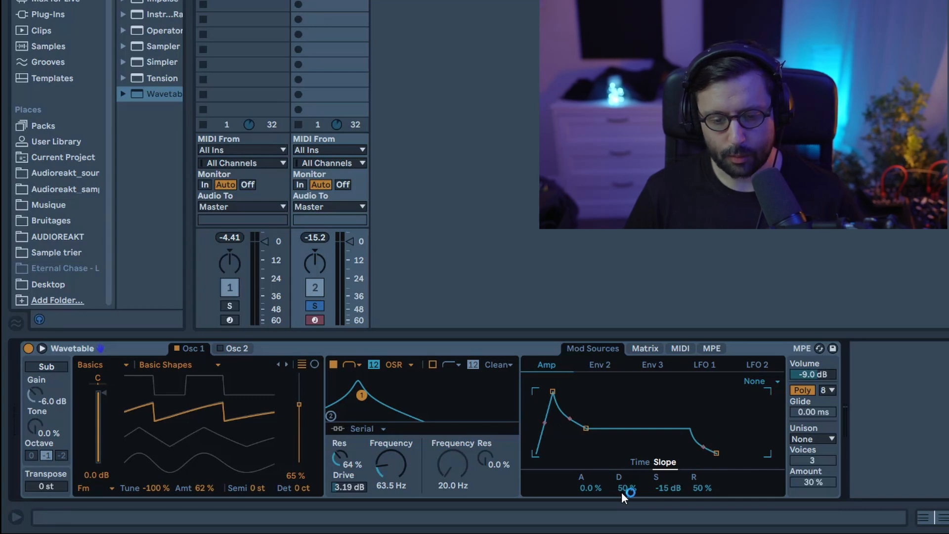
drag(624, 490, 624, 528)
drag(628, 492, 629, 485)
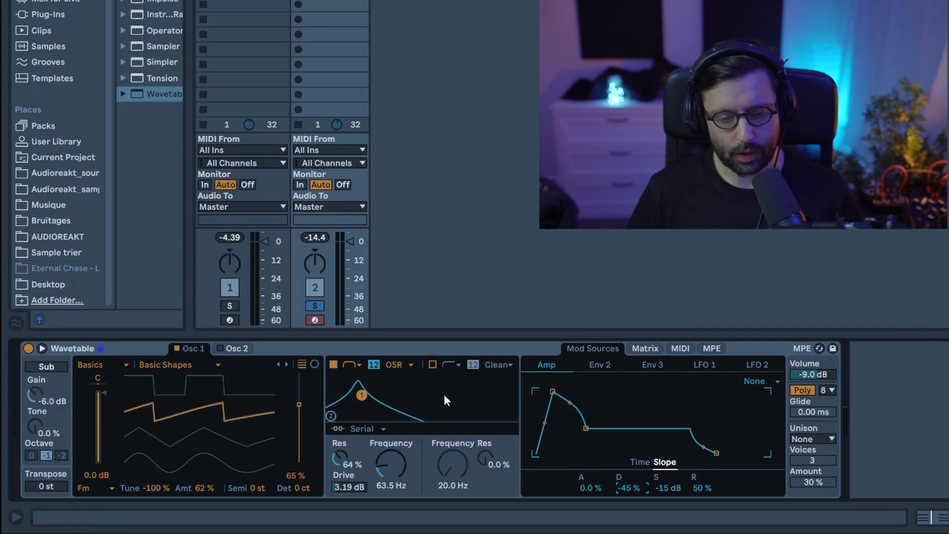
Modulate filter 1's frequency with Env 2 by an amount of 38 in the modulation matrix
click(646, 348)
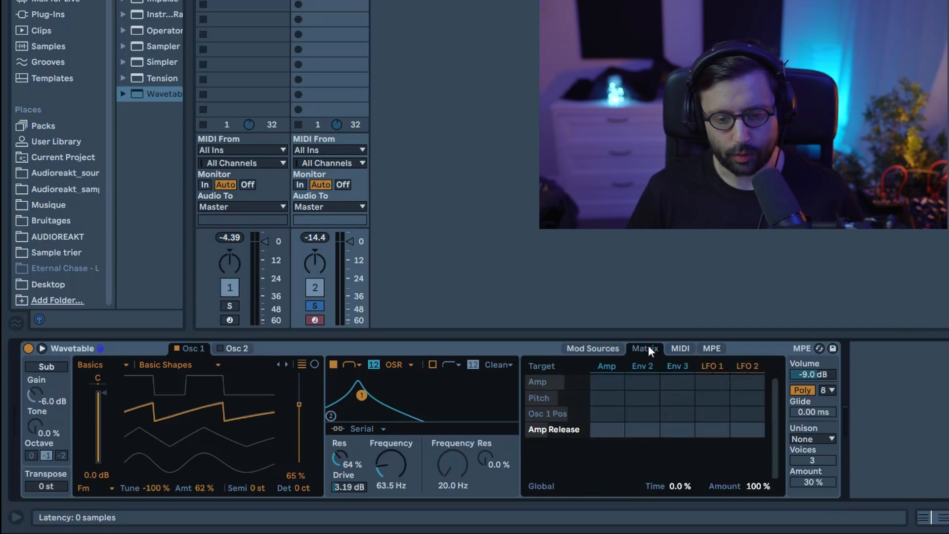
click(388, 468)
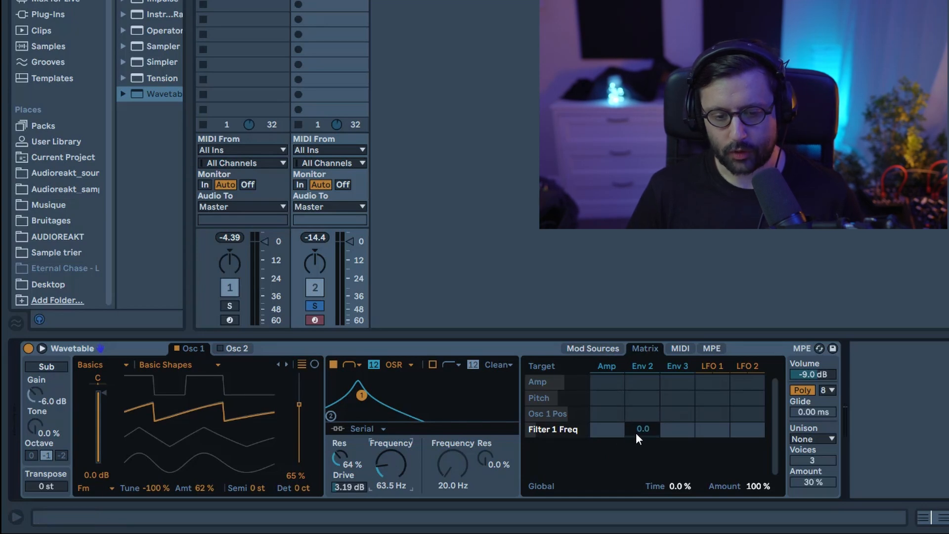
mouse_move(636, 433)
mouse_down()
mouse_move(636, 418)
mouse_move(641, 424)
mouse_up()
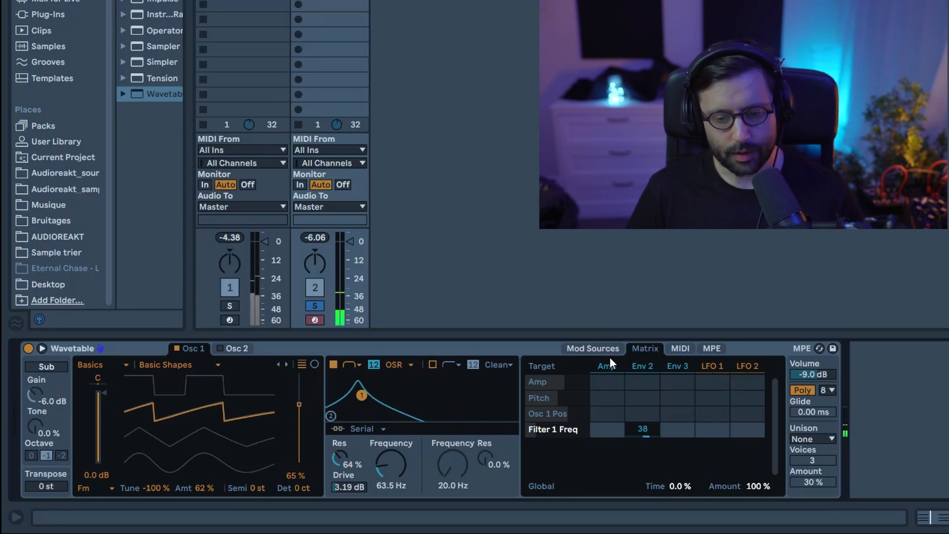
Shape Env 2 with attack 60.3 ms, decay 2.12 s and sustain 0%, and lengthen its release
click(645, 369)
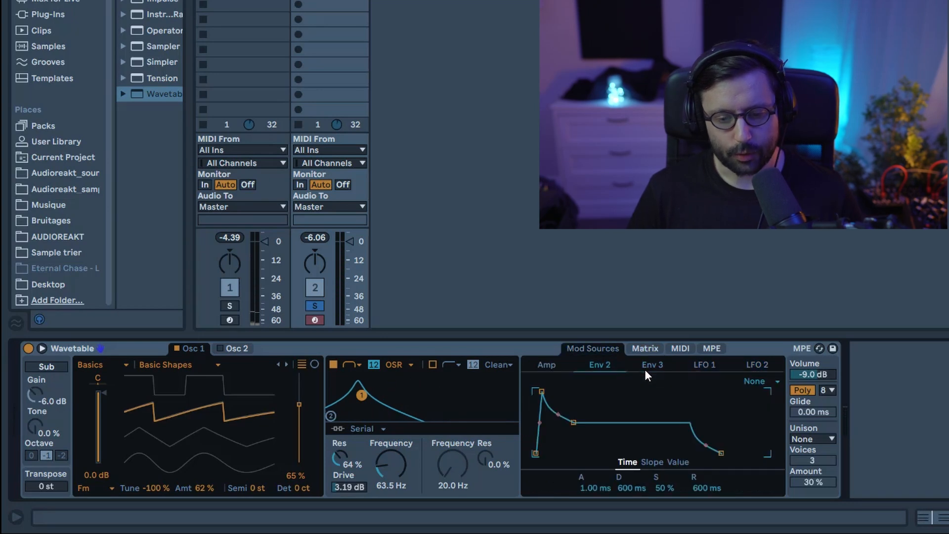
click(589, 490)
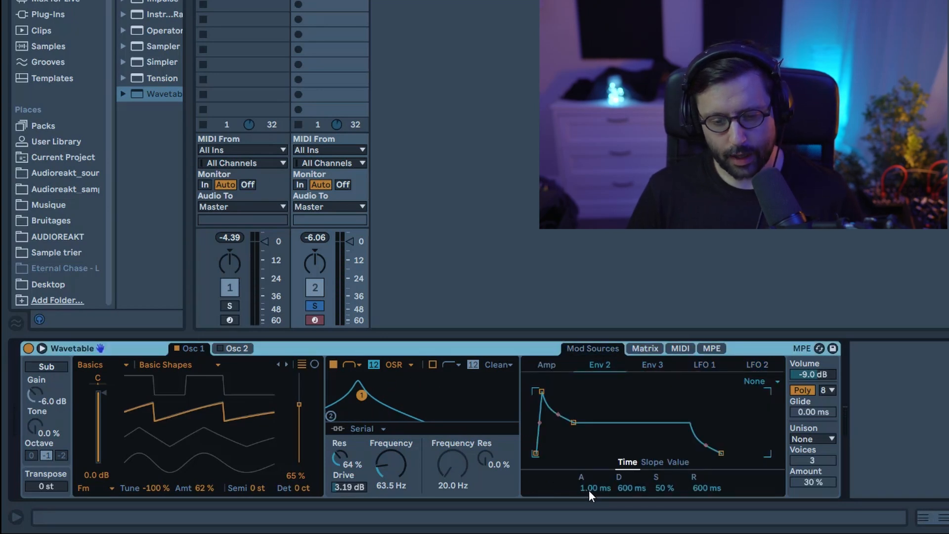
drag(589, 490, 589, 468)
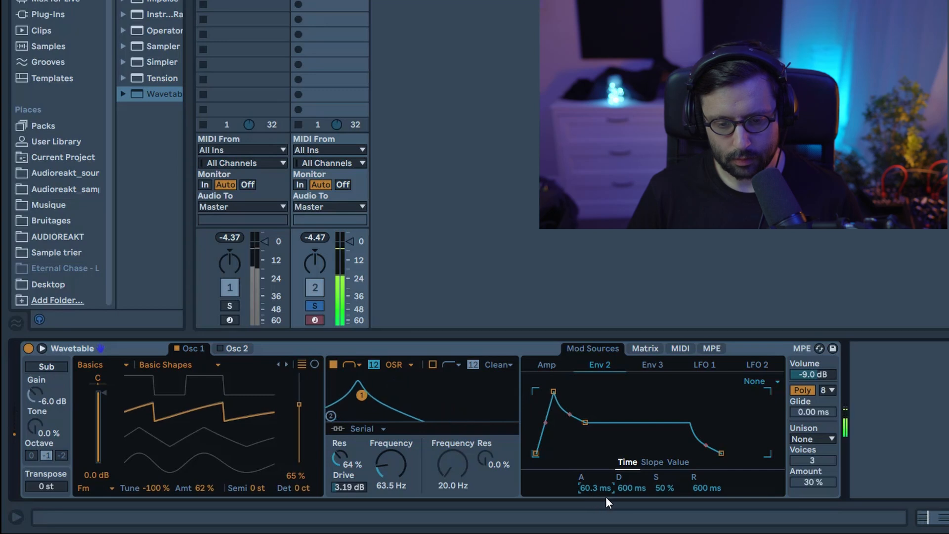
drag(663, 488, 627, 462)
drag(702, 490, 702, 477)
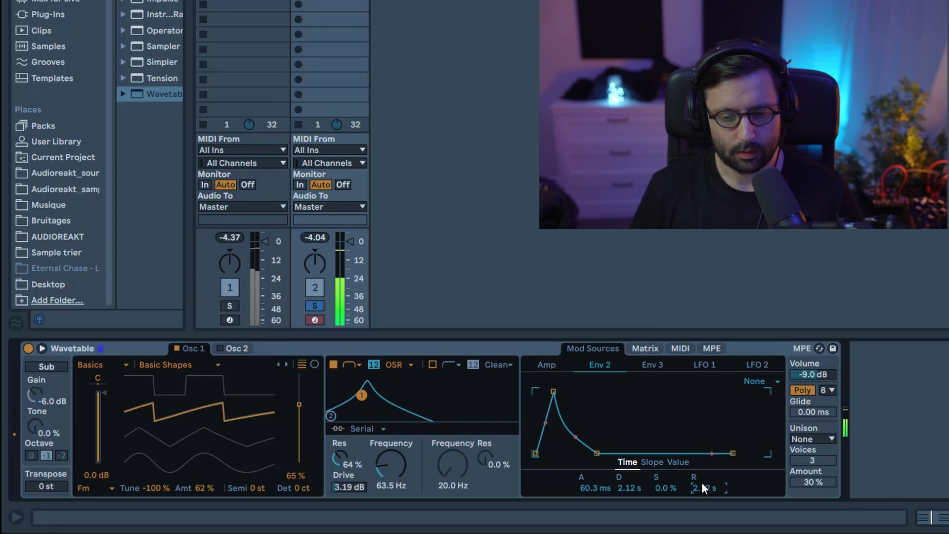
Set Env 2's attack slope to -66% and its decay slope to -31%, and start playback
click(646, 465)
drag(592, 488, 592, 502)
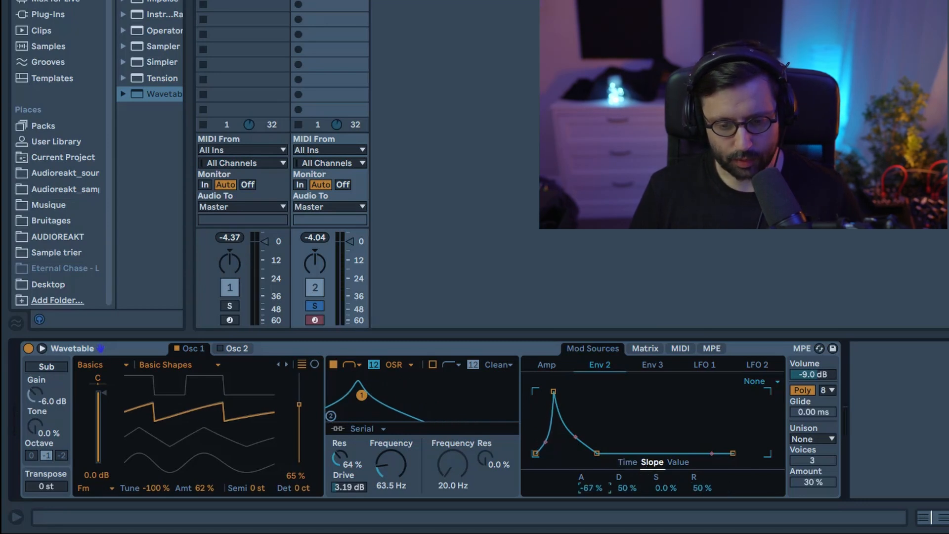
drag(591, 488, 627, 529)
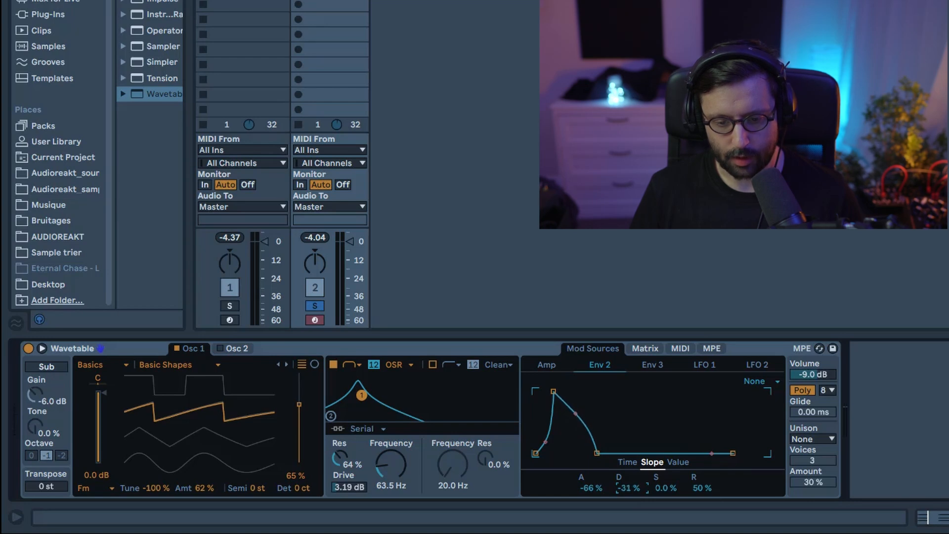
key(space)
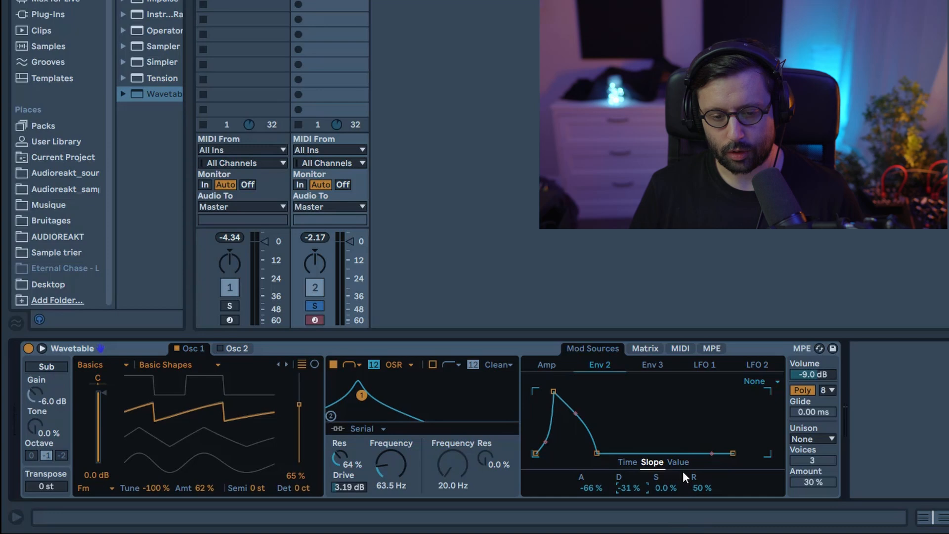
Lower Env 2's peak value to 70%
click(643, 347)
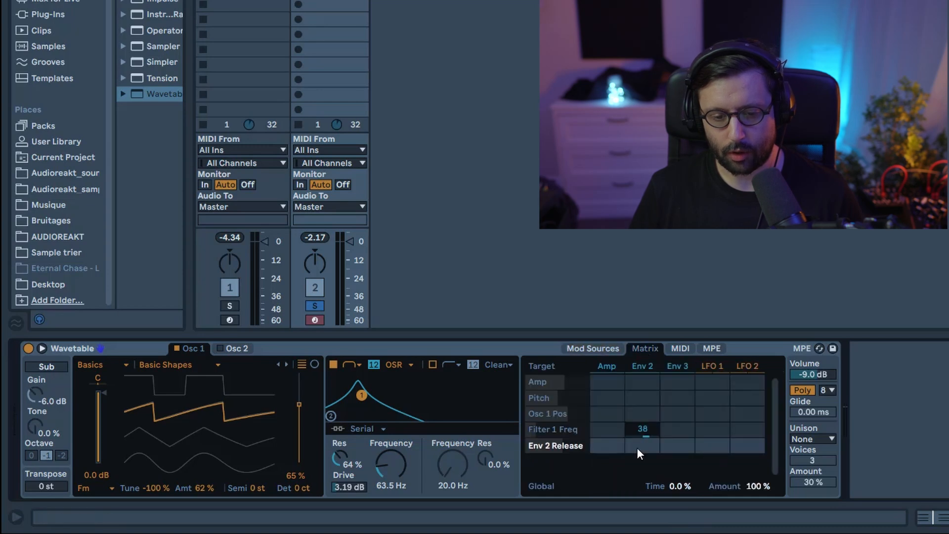
click(642, 369)
click(679, 462)
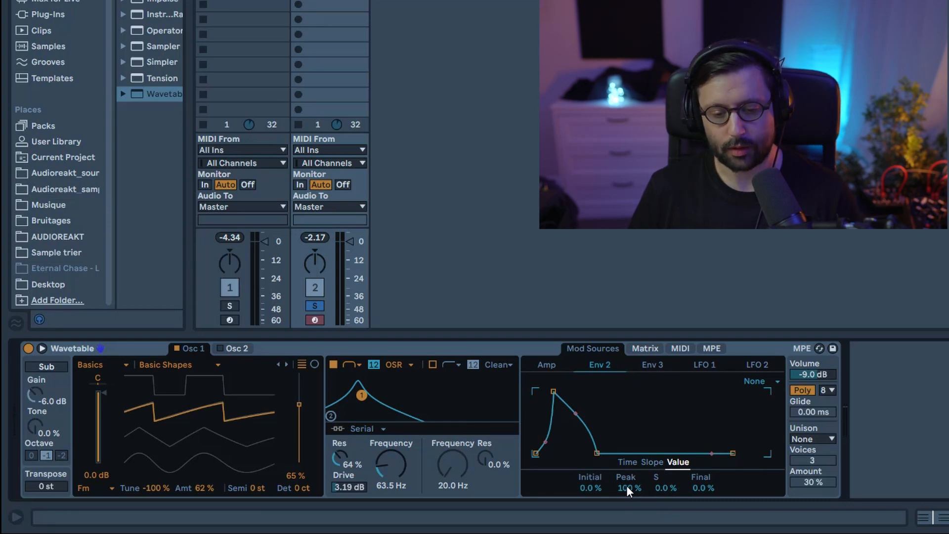
drag(627, 485, 627, 502)
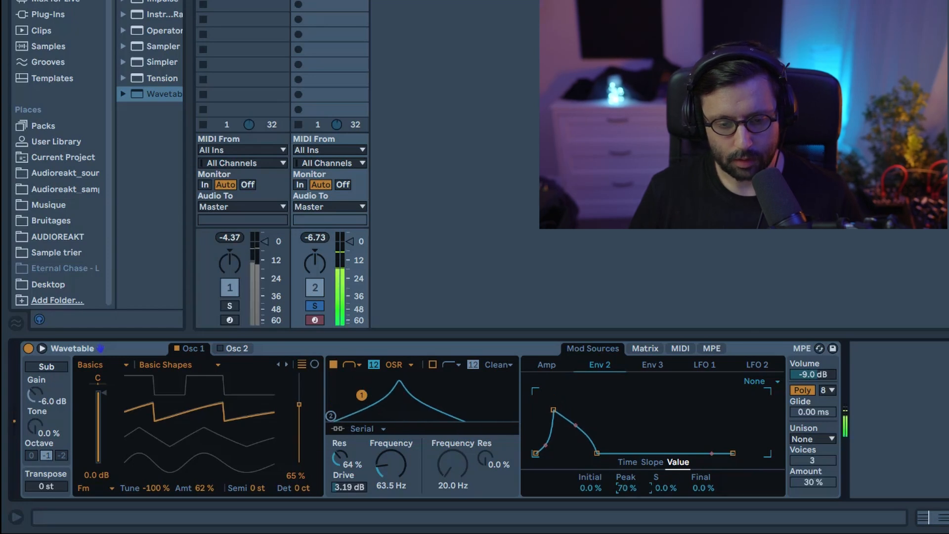
In the modulation matrix, modulate pitch with Env 2 by 2 and oscillator 1's FM amount with Env 3 by 80
click(645, 348)
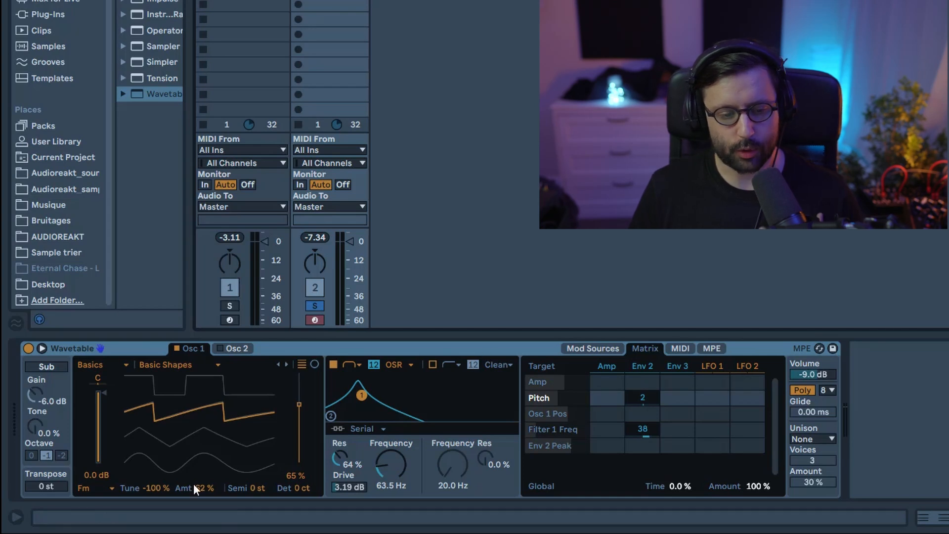
click(212, 490)
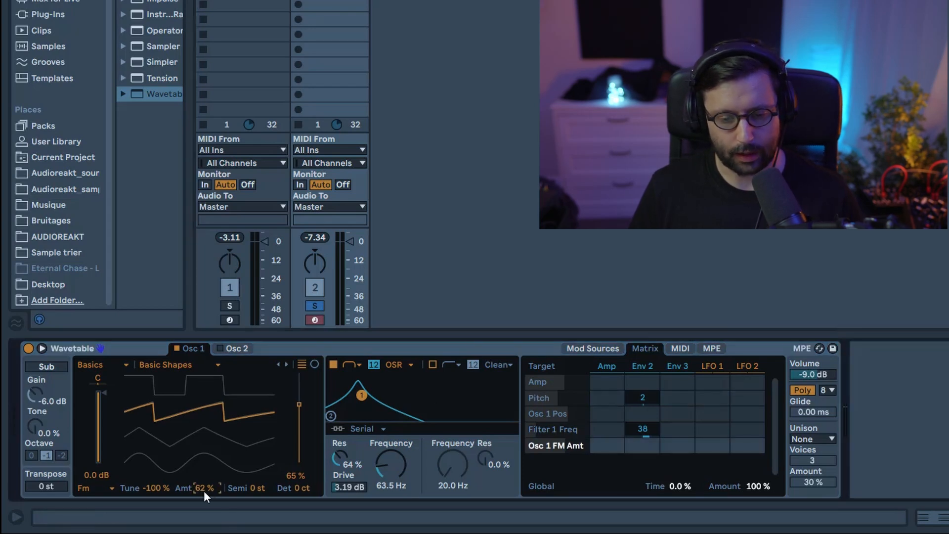
drag(677, 447, 677, 416)
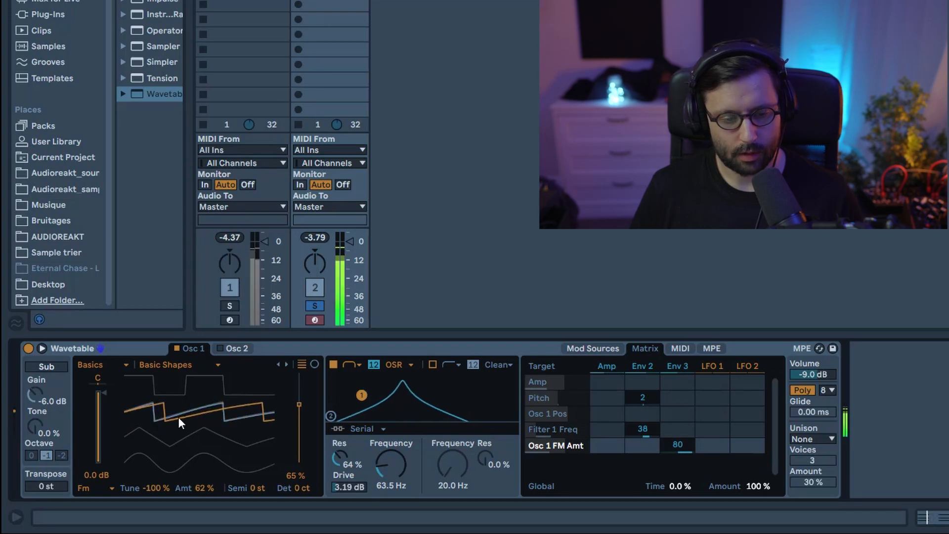
Shape Env 3 with attack 1.33 s, decay 1.69 s and sustain 0%, and set Wavetable's unison mode to Classic
click(679, 367)
drag(596, 488, 596, 443)
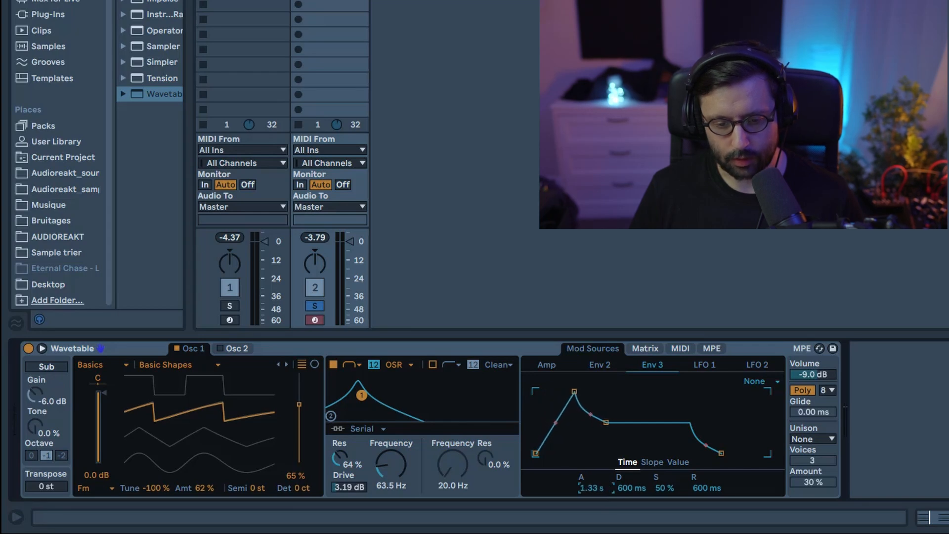
drag(664, 490, 630, 475)
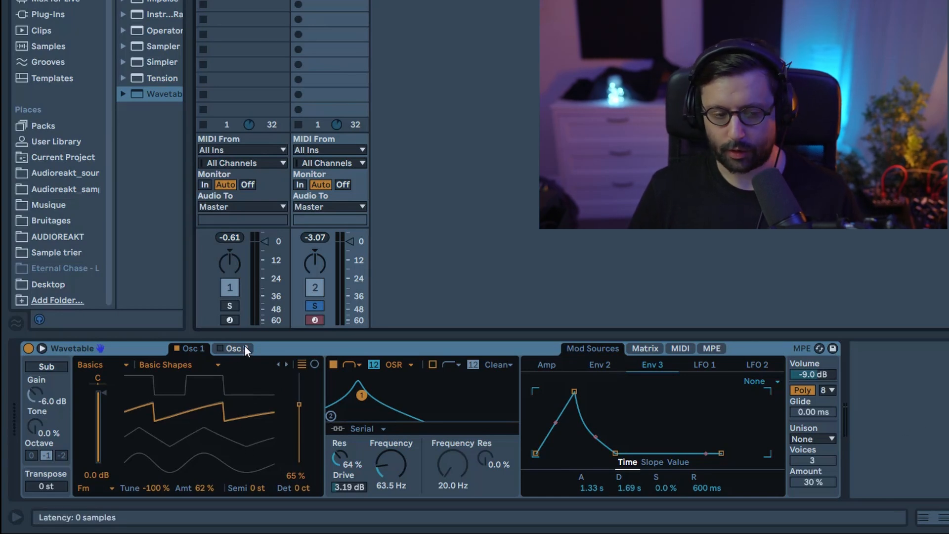
click(804, 438)
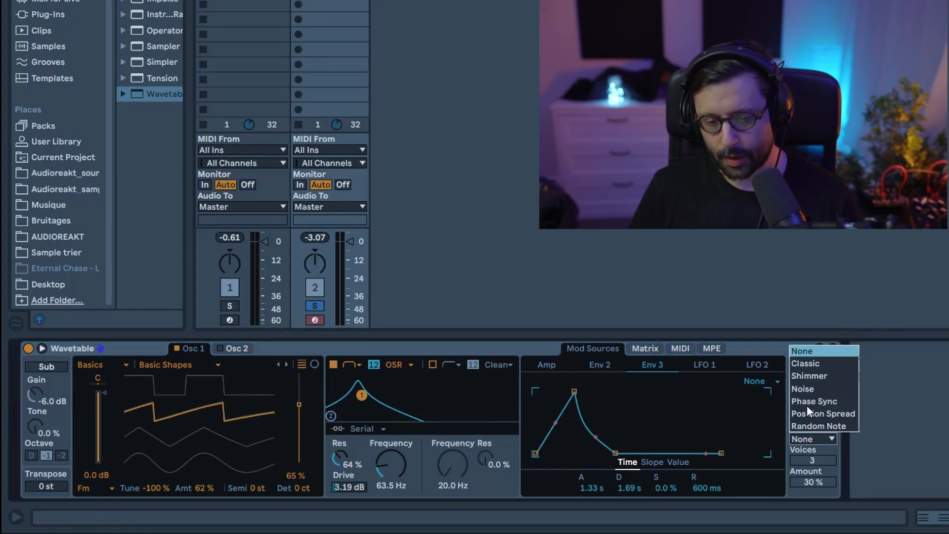
click(813, 365)
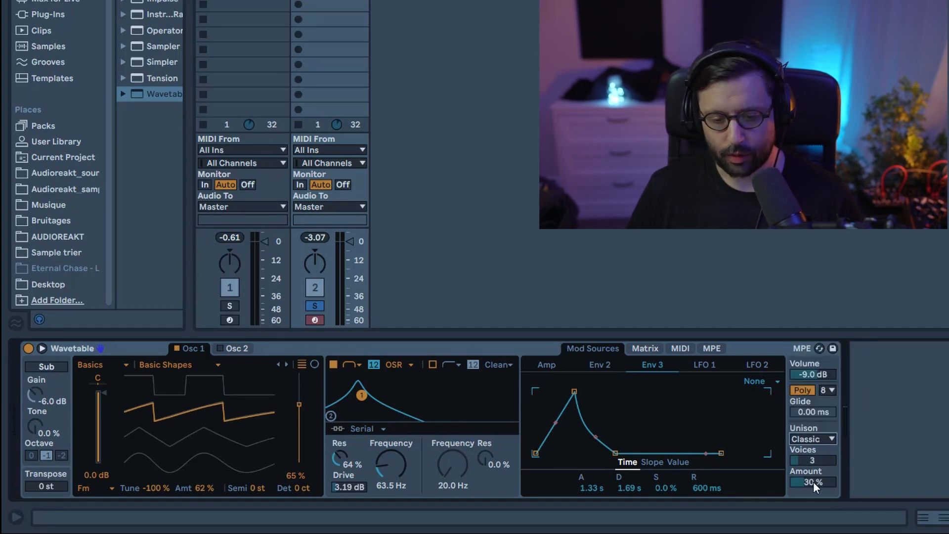
Add an Amp effect with Dual output, gain 6.03, middle 6.35, treble 7.38 and presence 7.06
click(426, 346)
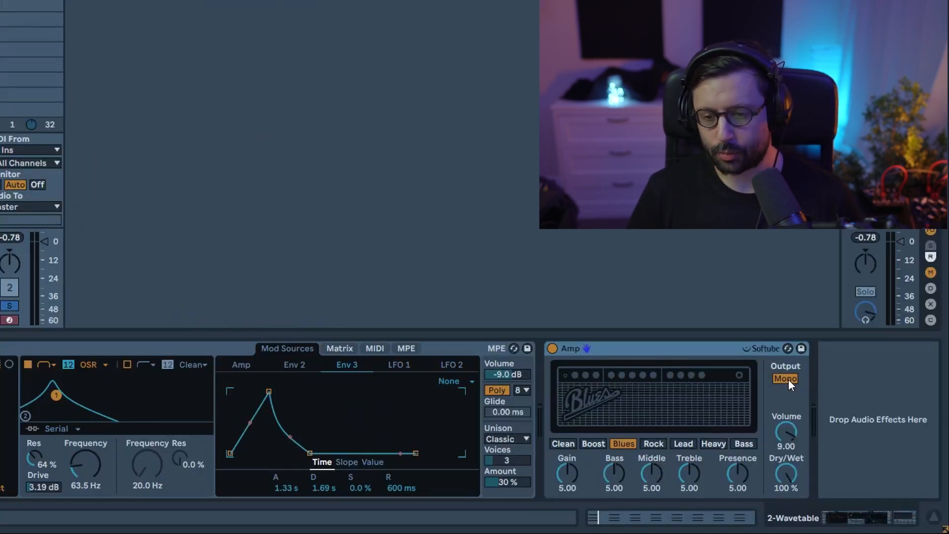
click(788, 380)
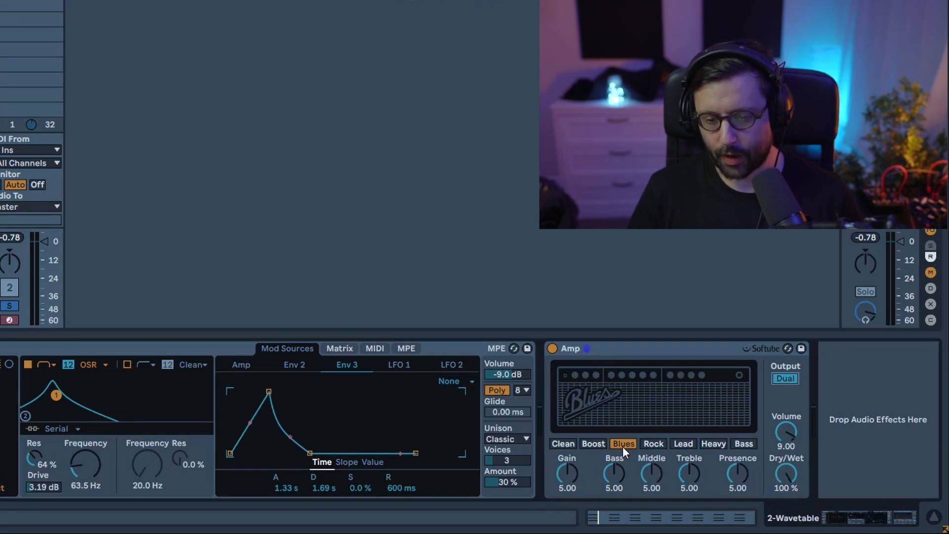
click(616, 354)
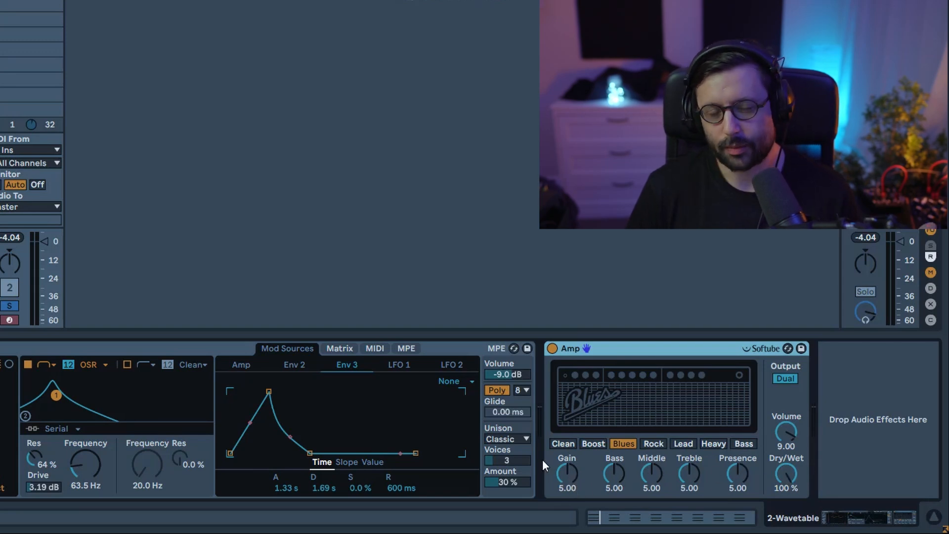
drag(567, 474, 568, 465)
drag(652, 474, 738, 466)
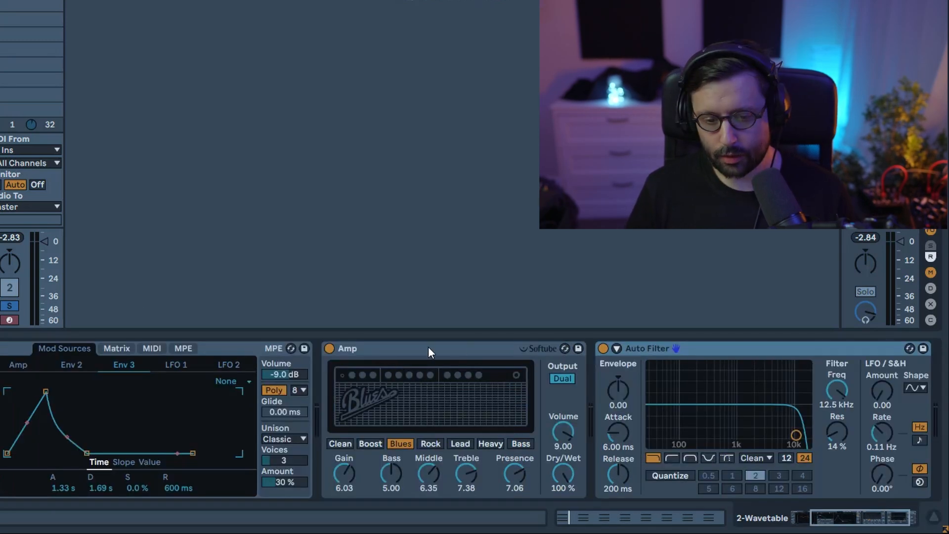
Collapse the Amp device and duplicate the Auto Filter that follows it
double_click(402, 348)
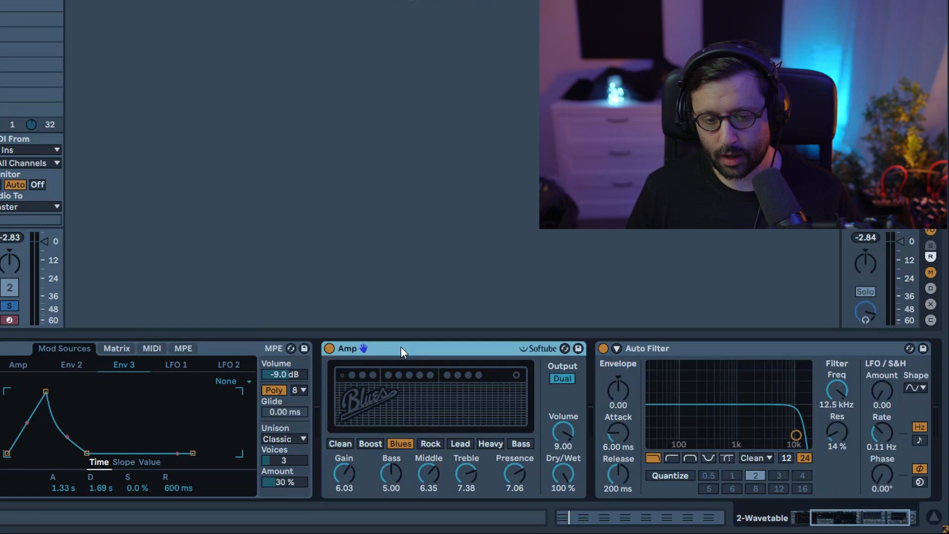
click(433, 349)
key(ctrl+d)
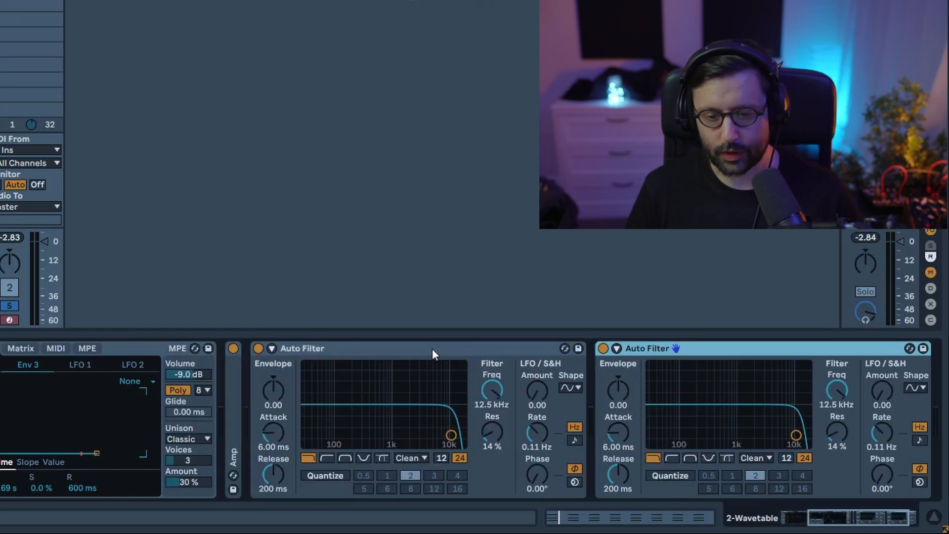
Set the first Auto Filter to a band-pass with a 12 dB slope and a frequency of 218 Hz
click(346, 460)
drag(482, 402, 482, 446)
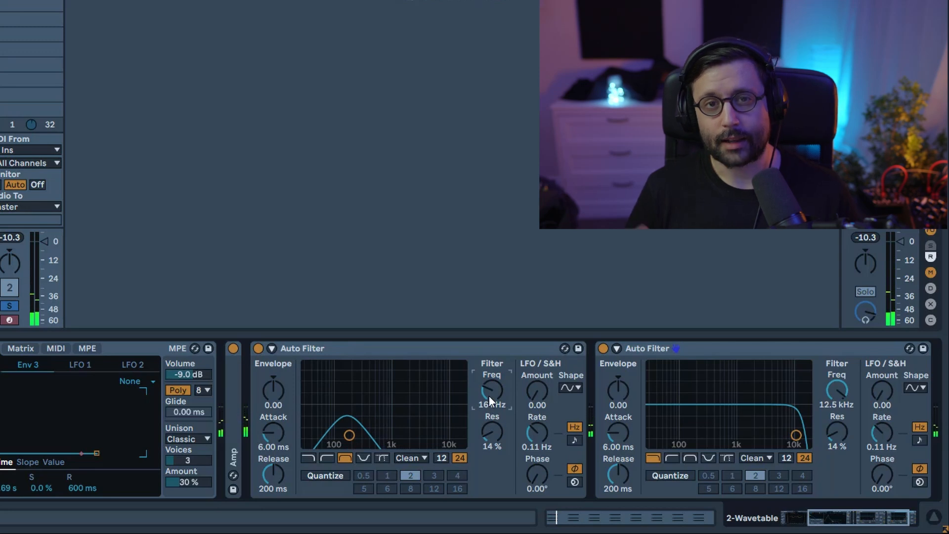
click(442, 457)
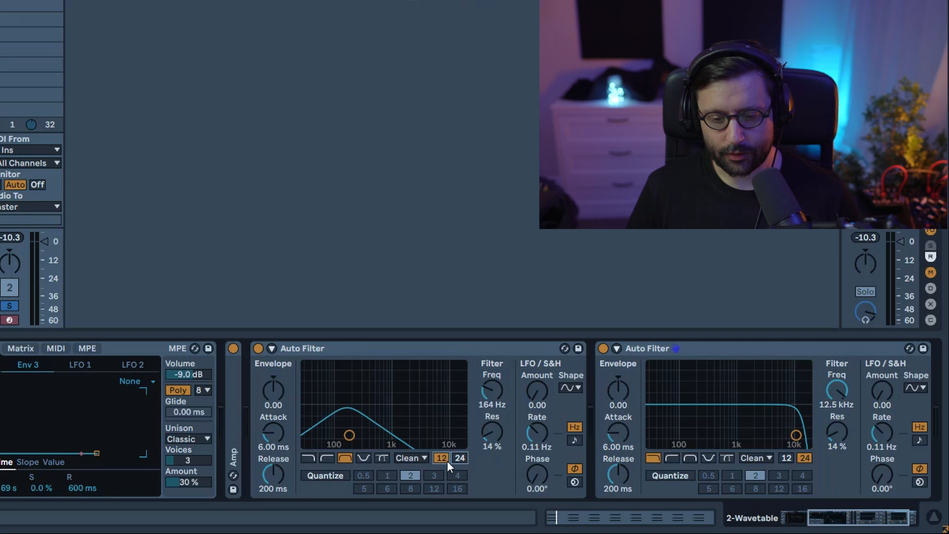
drag(489, 399, 491, 393)
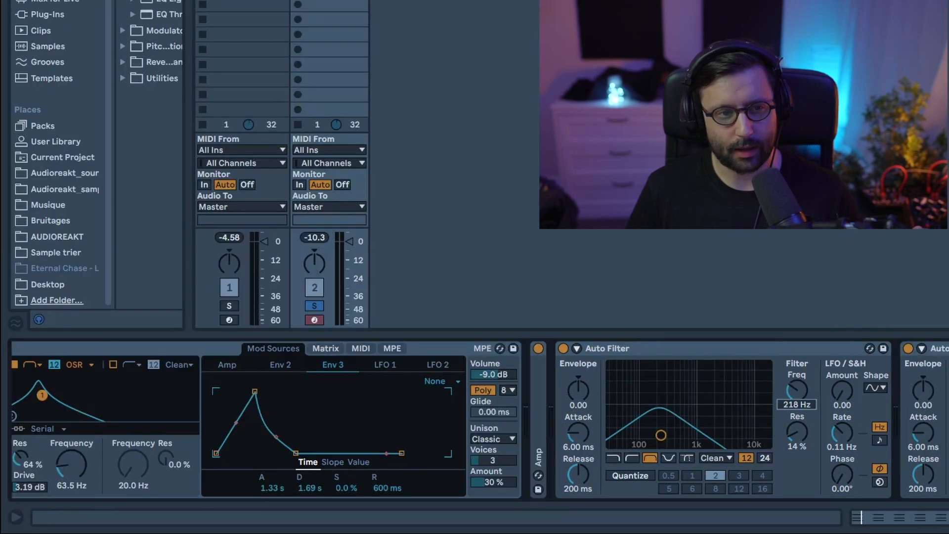
Collapse and deactivate the first Auto Filter, and set the second low-pass to 647 Hz, 41% resonance and a 12 dB slope
click(243, 2)
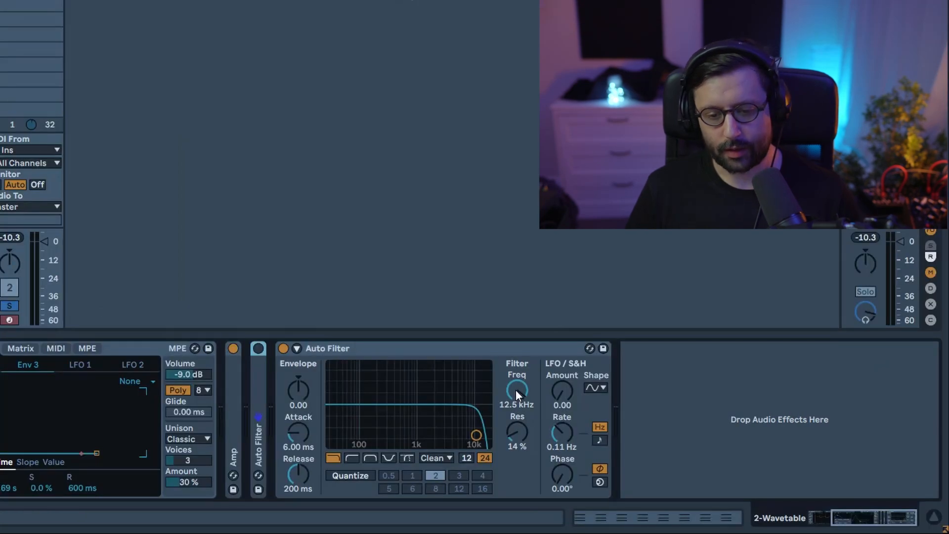
drag(515, 390, 516, 443)
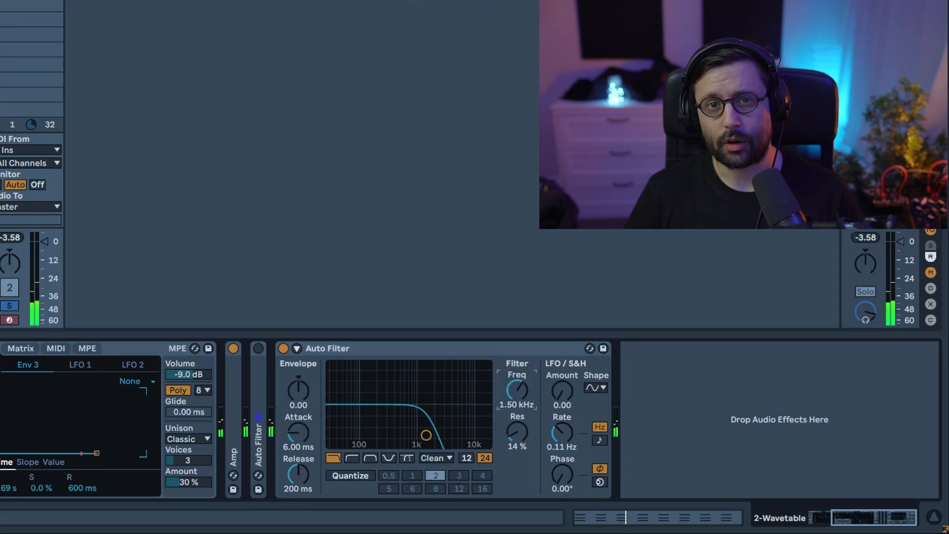
drag(508, 440, 522, 408)
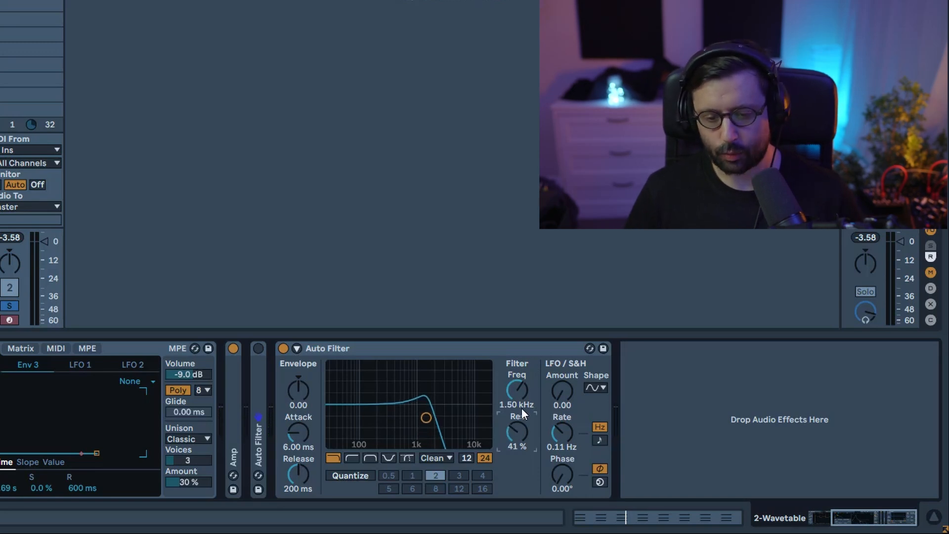
click(469, 459)
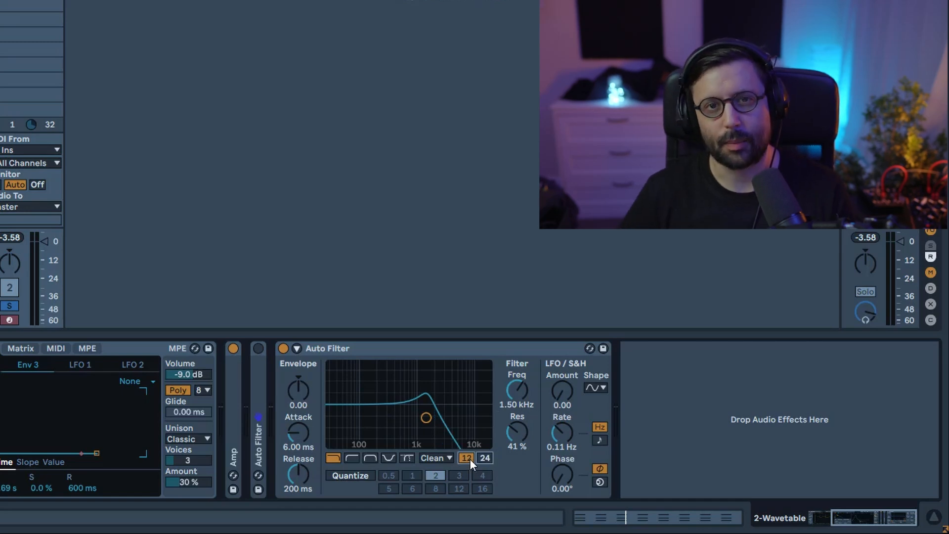
mouse_move(521, 394)
mouse_down()
mouse_move(521, 428)
mouse_move(521, 380)
mouse_move(521, 406)
mouse_up()
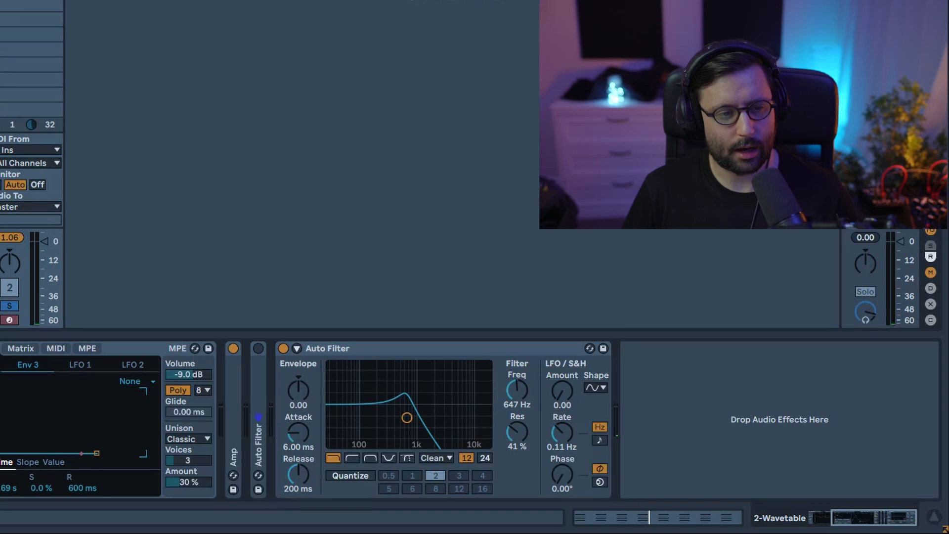
Add a Utility after the second Auto Filter and set its gain to -3 dB
drag(519, 306, 694, 413)
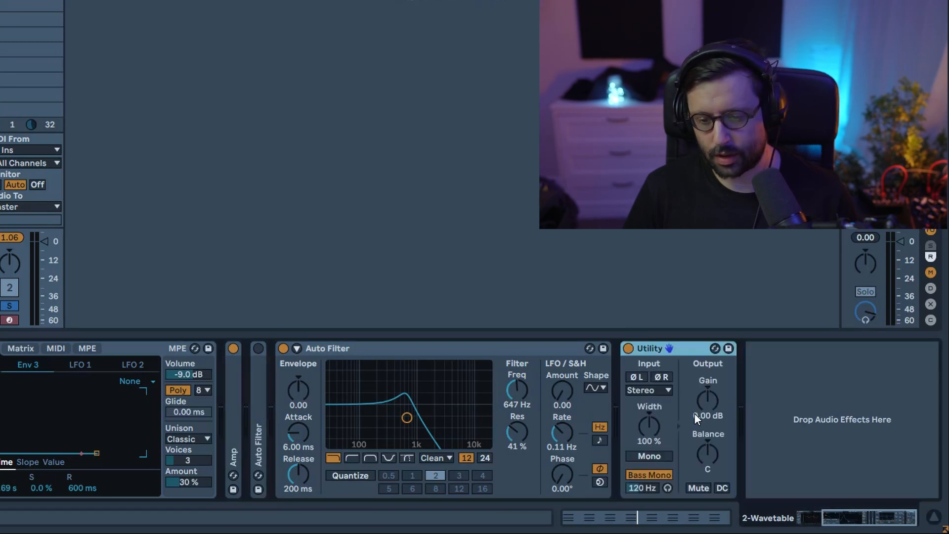
text(-3)
key(Return)
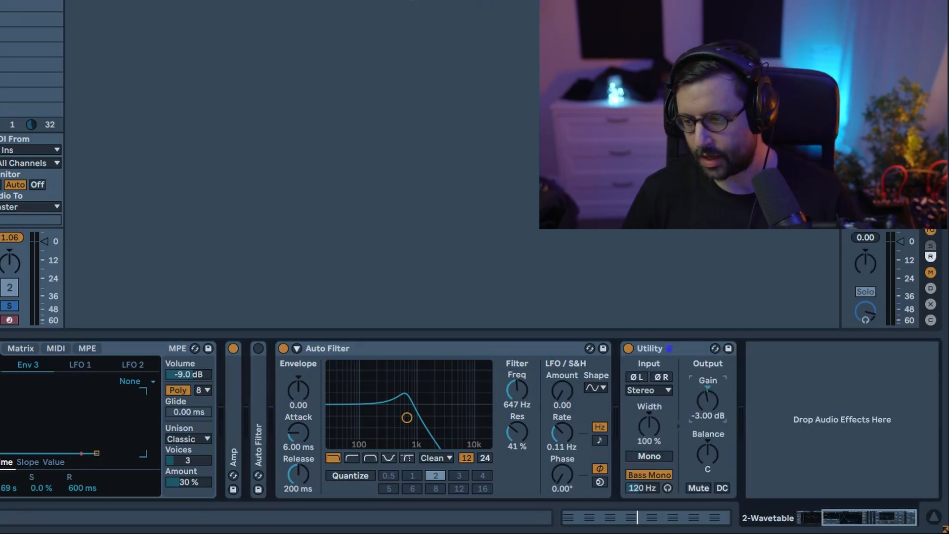
Start playback and lower the second Auto Filter's frequency to 183 Hz
key(space)
click(564, 392)
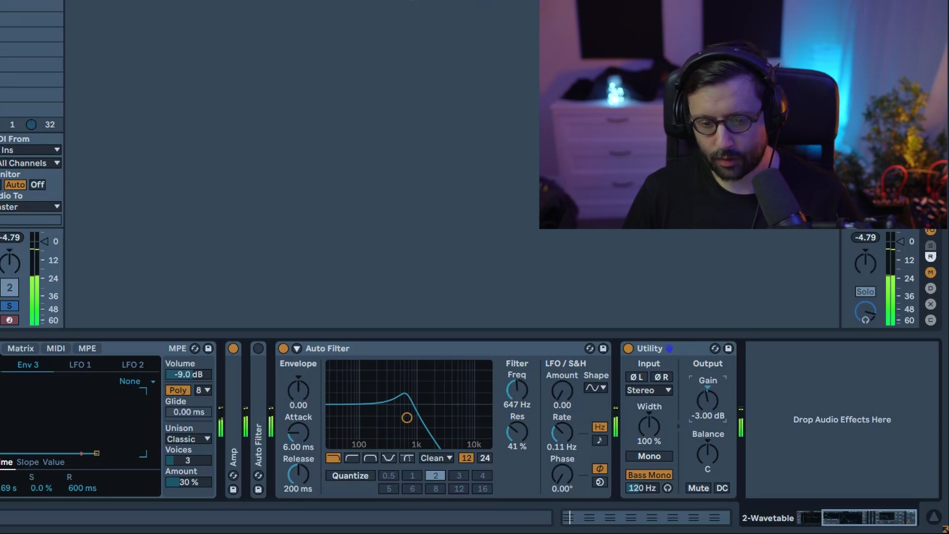
mouse_move(525, 400)
mouse_down()
mouse_move(525, 377)
mouse_move(525, 406)
mouse_up()
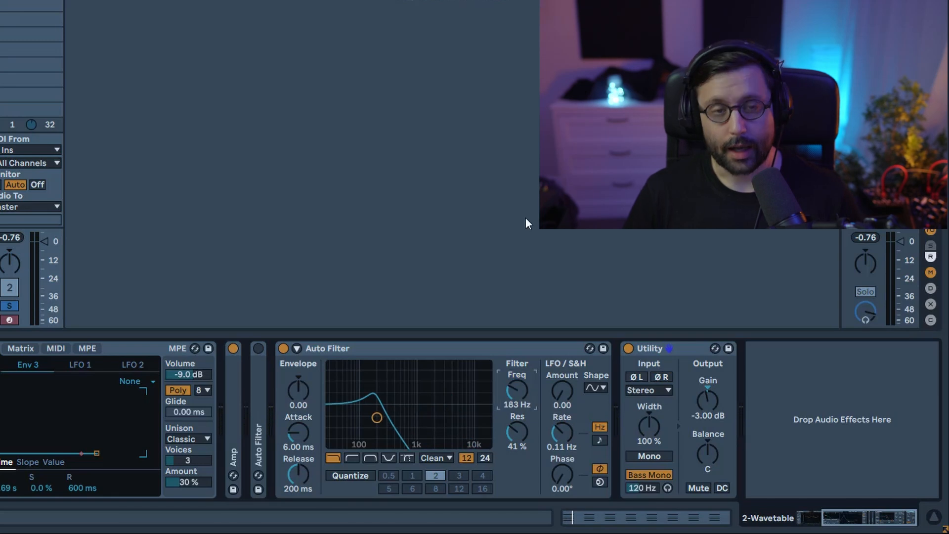
Add an Echo after the collapsed Auto Filter and Utility, and set its right delay offset to 5.7%
double_click(405, 348)
double_click(365, 346)
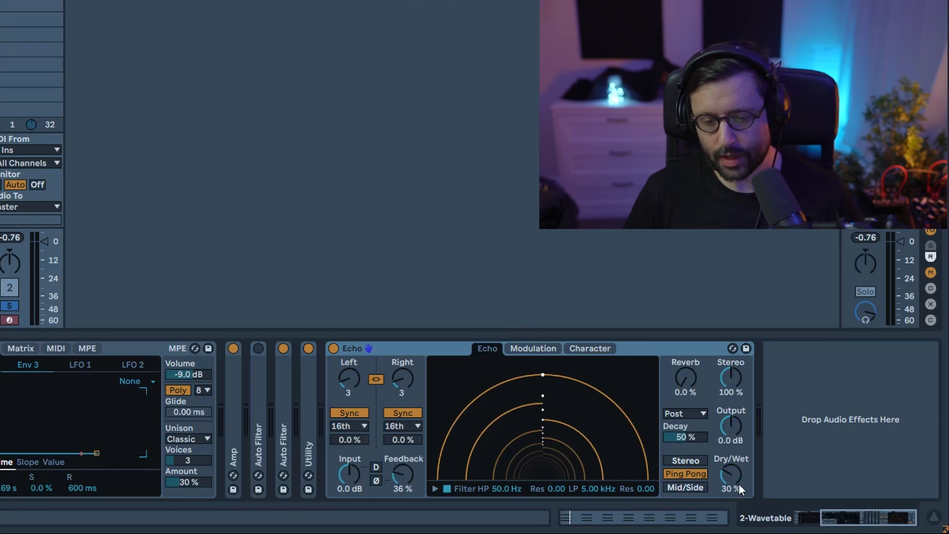
click(458, 353)
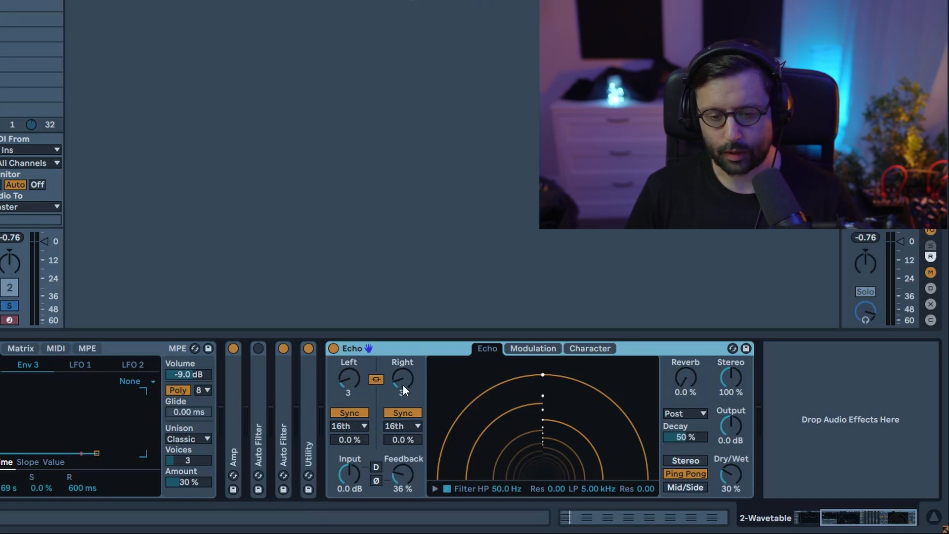
drag(421, 437, 420, 431)
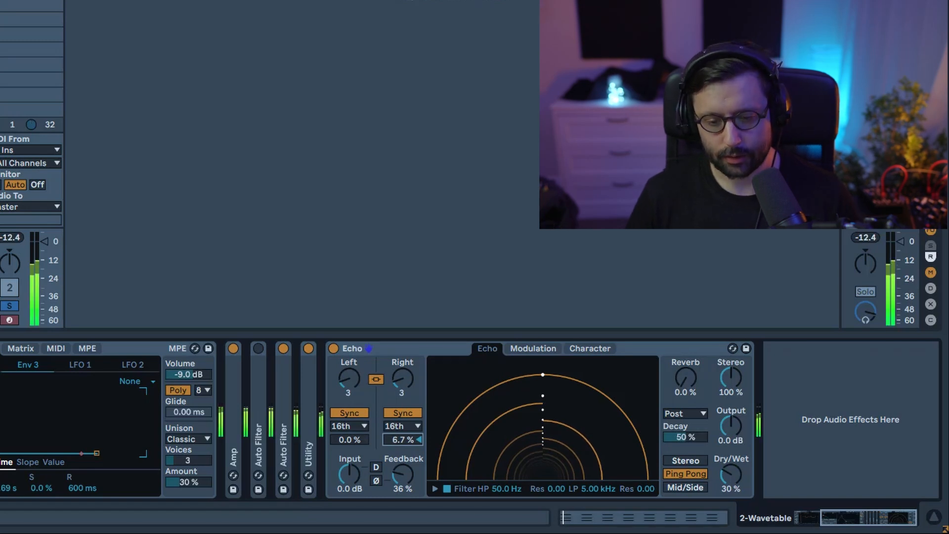
drag(406, 440, 406, 442)
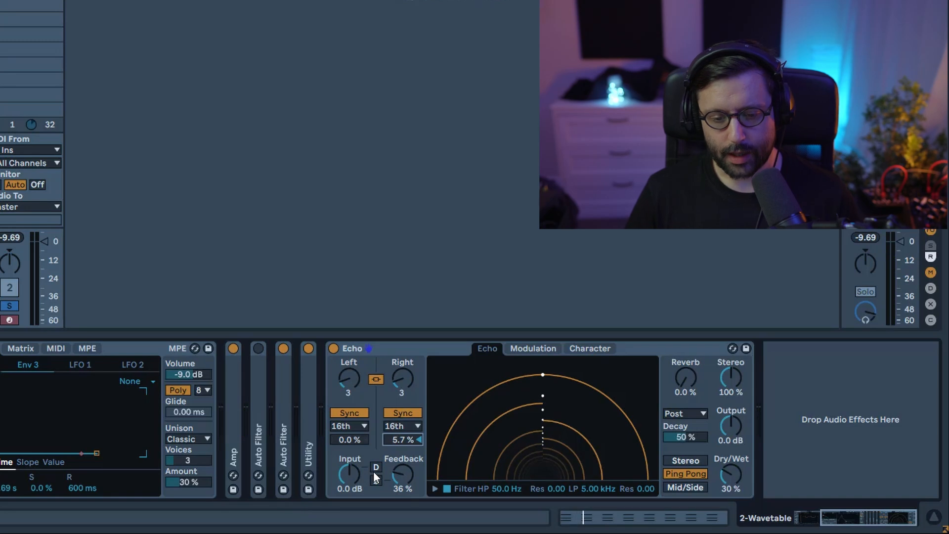
Turn on Echo's D switch and set its input gain to 3 dB
click(375, 468)
drag(354, 478, 354, 475)
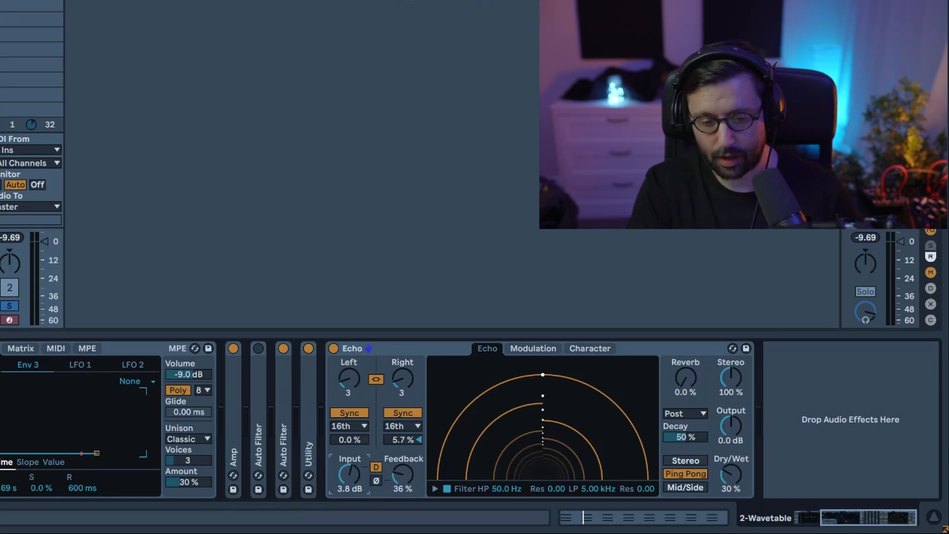
text(3)
key(Return)
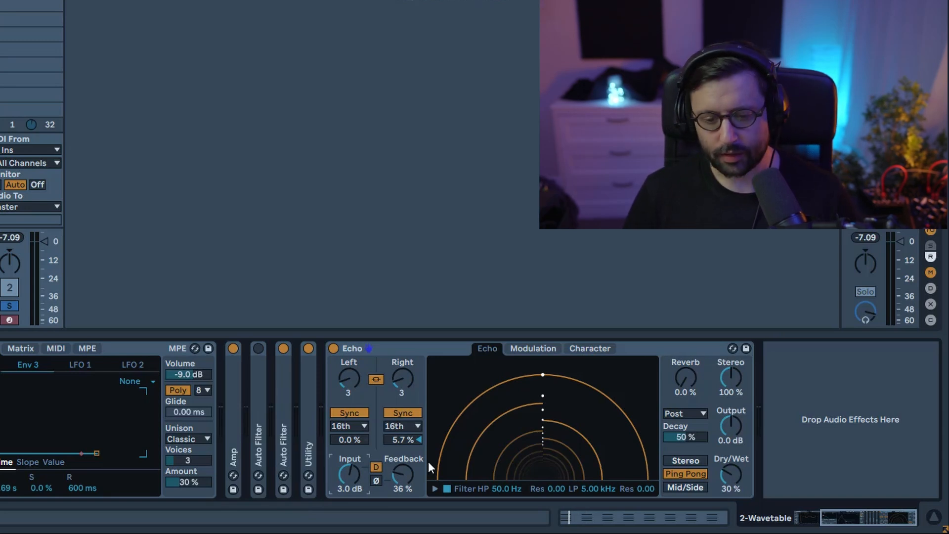
Expand Echo's filter display and set the high-pass to 227 Hz and low-pass to 5.78 kHz, both with 0.30 resonance
click(434, 490)
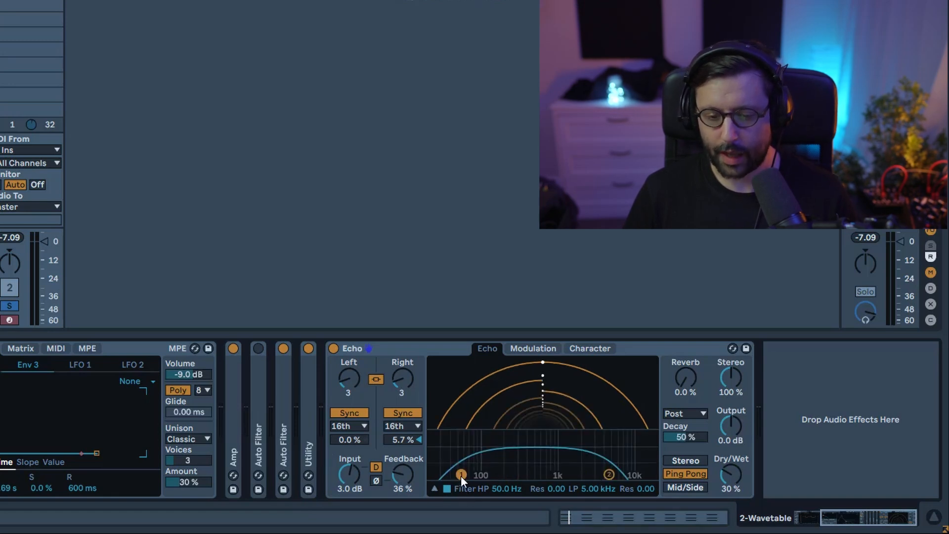
drag(546, 485, 546, 463)
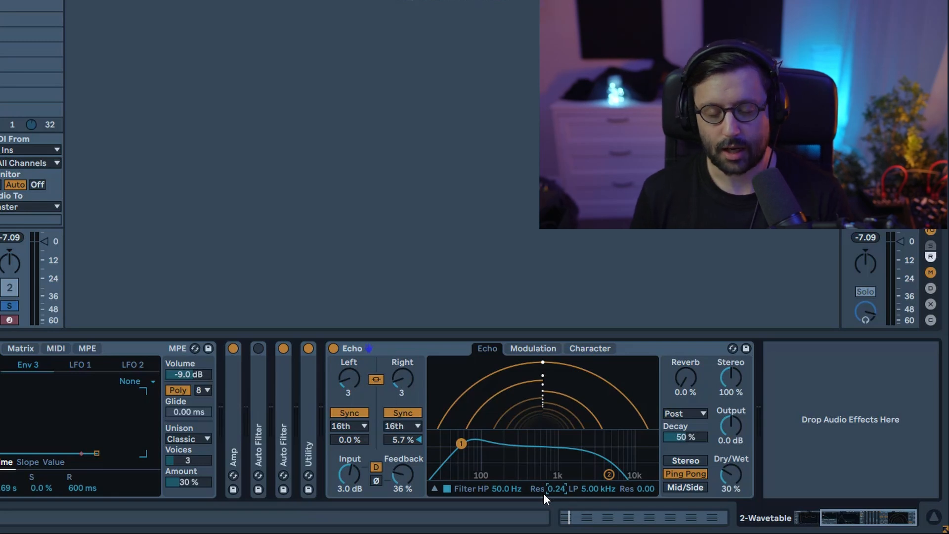
drag(561, 491, 561, 484)
drag(647, 491, 647, 463)
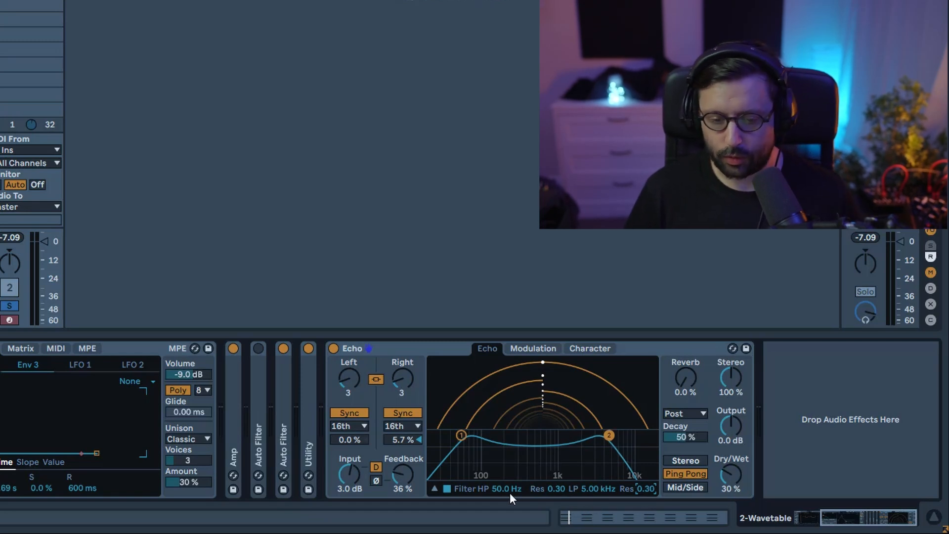
drag(510, 493, 510, 470)
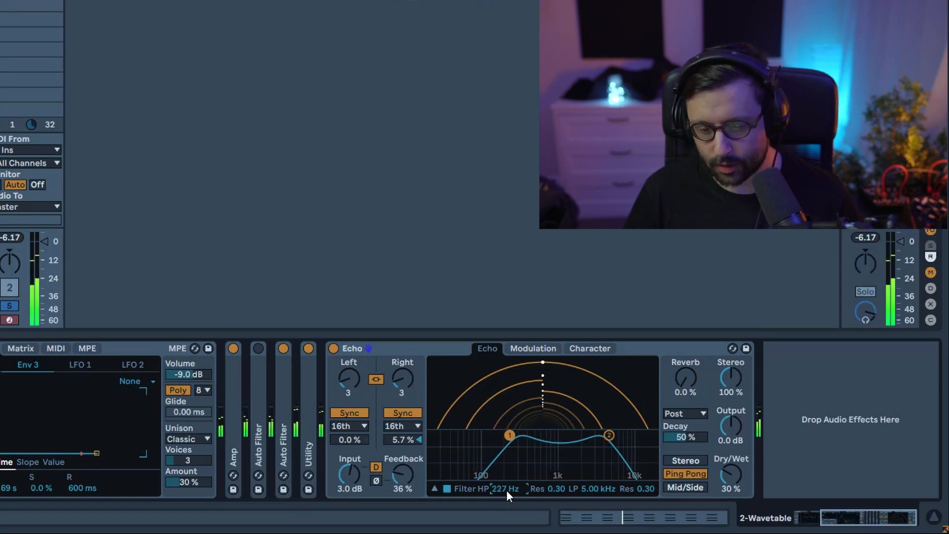
drag(589, 490, 590, 491)
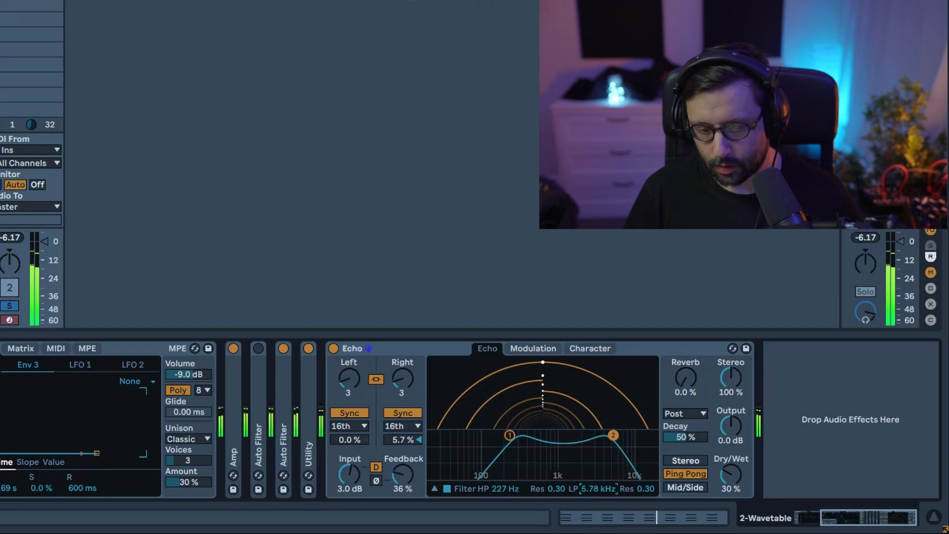
Unfold the second Auto Filter, try its frequency at 2.14 kHz with Echo's feedback at 67%, and start playback
double_click(287, 436)
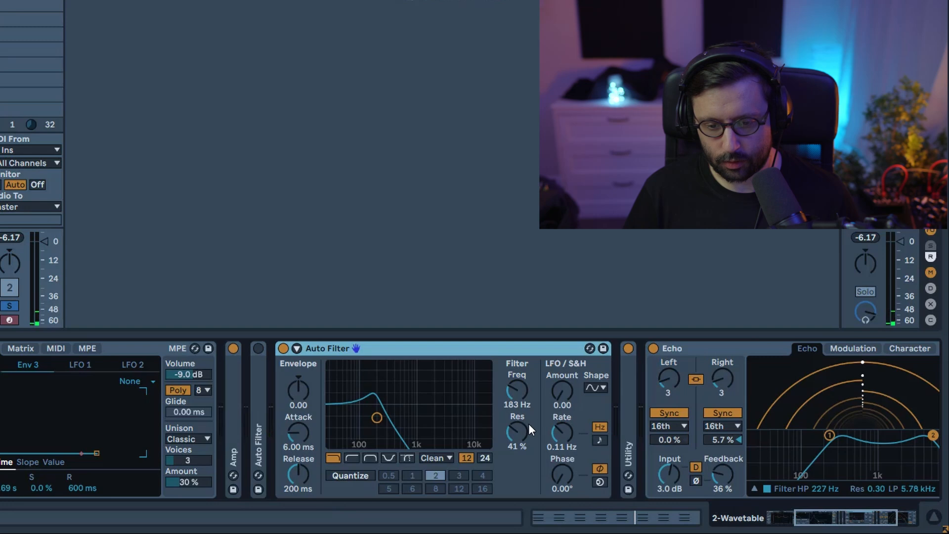
drag(517, 391, 517, 365)
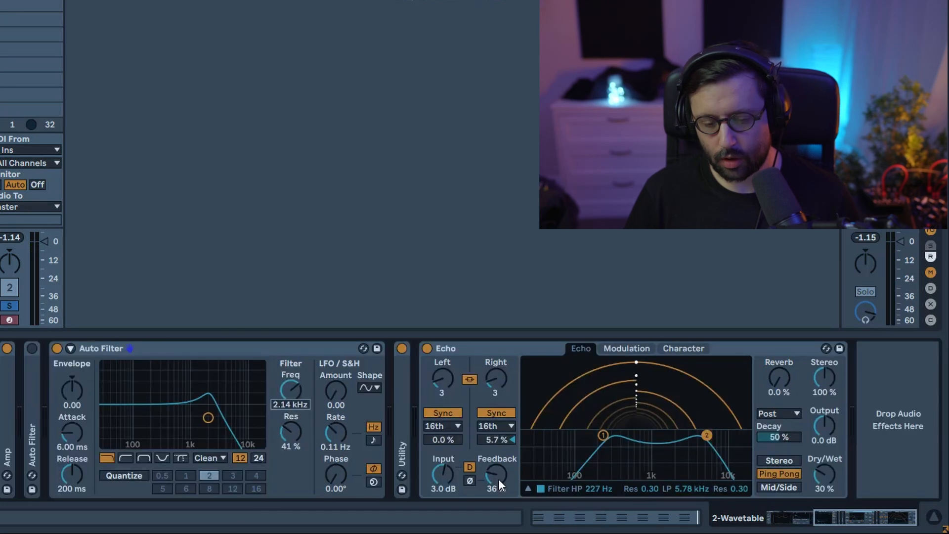
drag(498, 479, 497, 460)
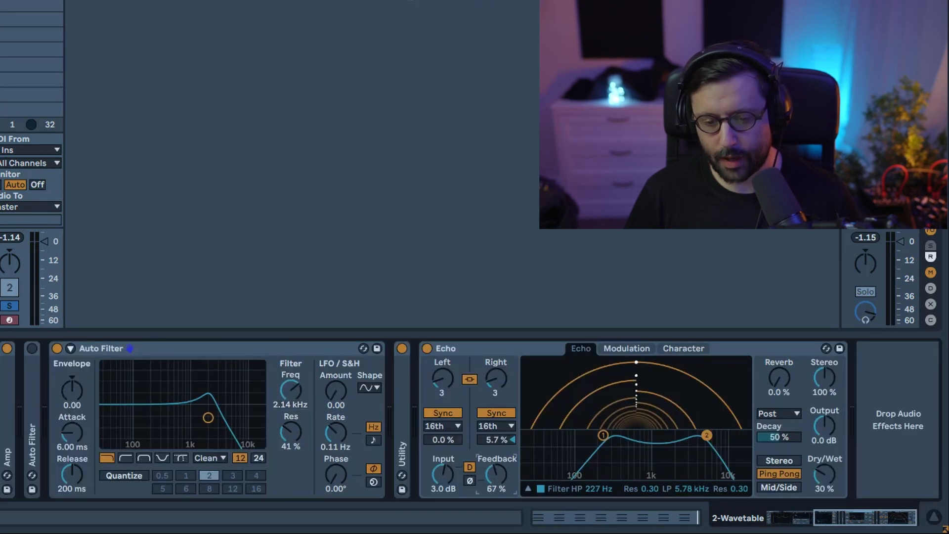
key(space)
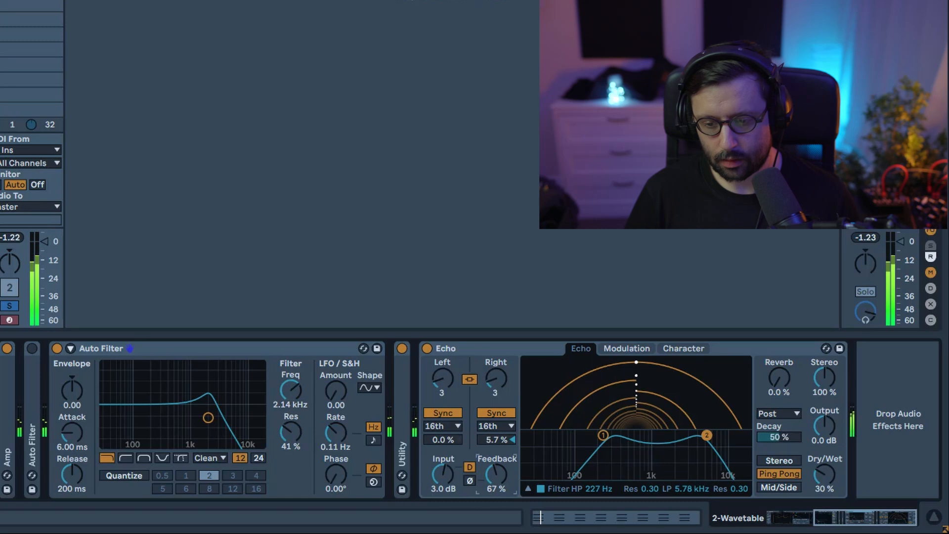
Set Echo's feedback to 32%, its reverb to 47% and its dry/wet to 33%
drag(499, 478, 499, 483)
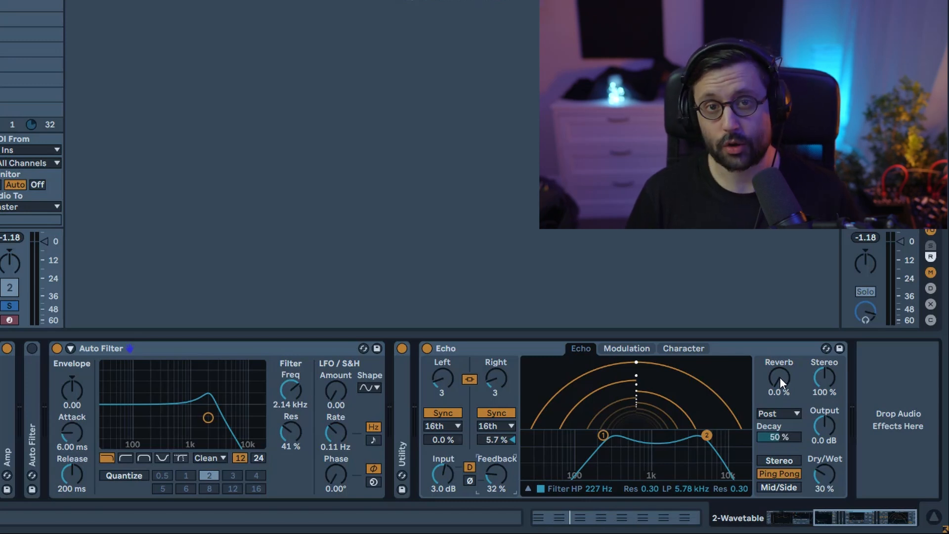
drag(779, 376, 780, 343)
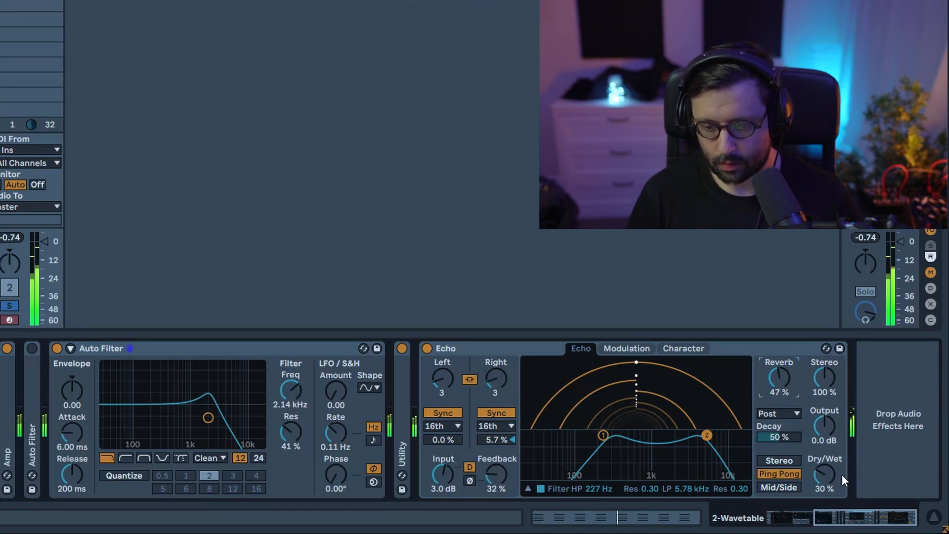
drag(829, 474, 830, 470)
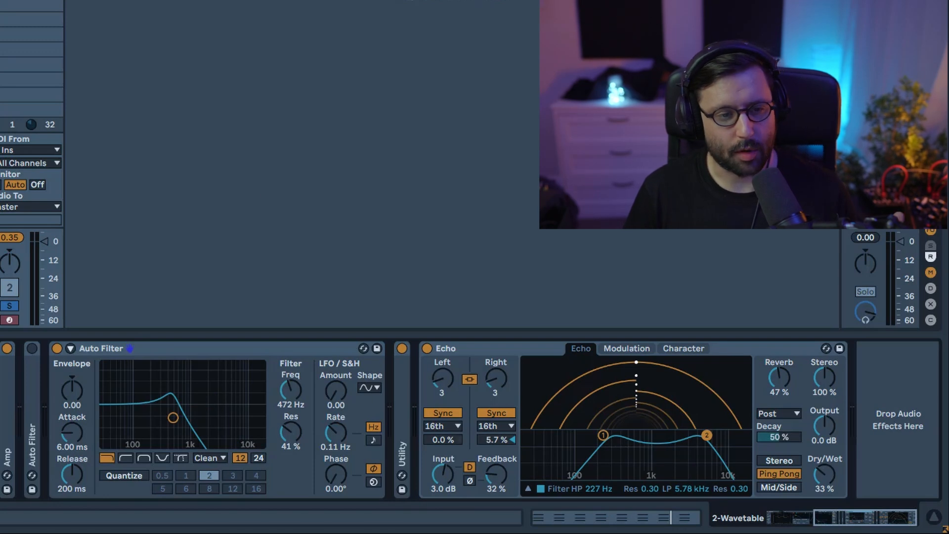
Add the ADRKT_Default_Reverb preset after Echo, with a decay time of 5.21 s and dry/wet at 38%
key(Return)
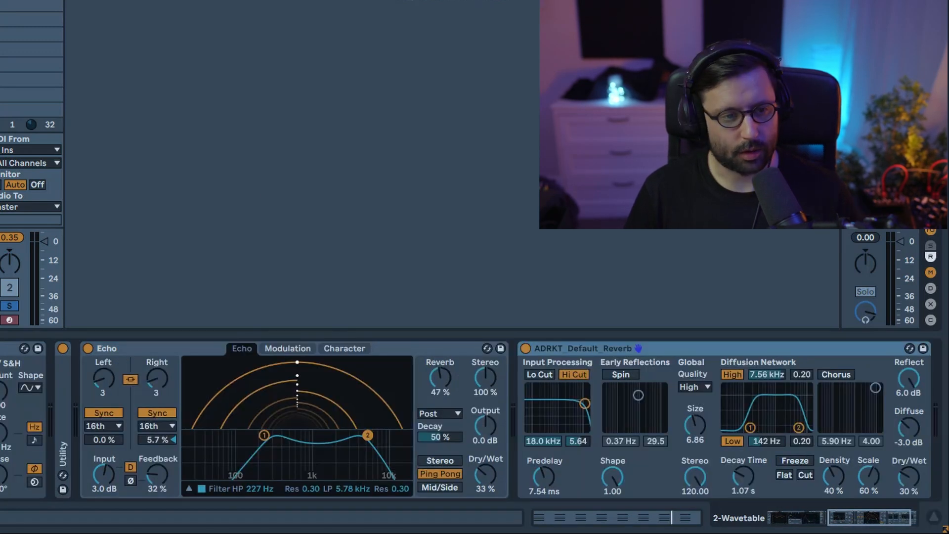
drag(874, 517, 887, 518)
drag(661, 478, 662, 451)
key(space)
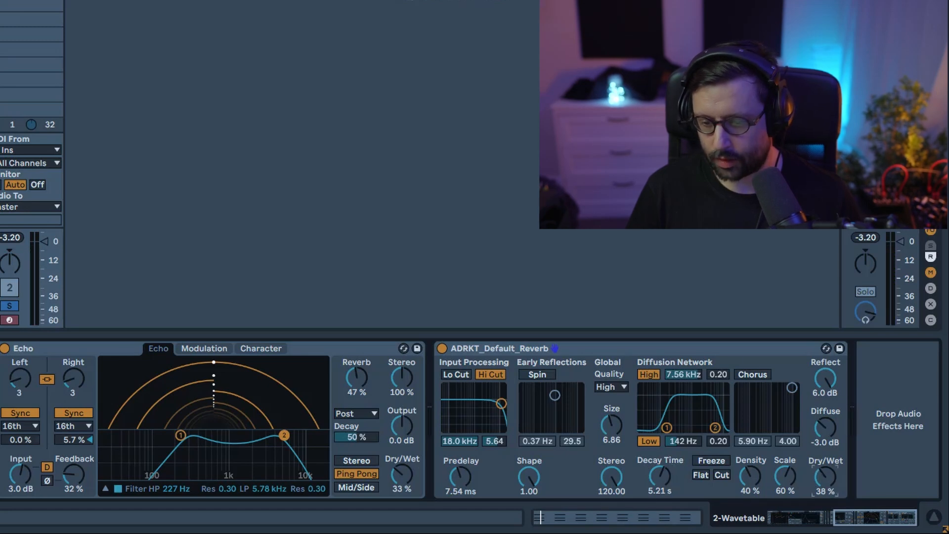
Audition the reverb and raise its decay time to 13.5 s, with dry/wet at 38%
key(space)
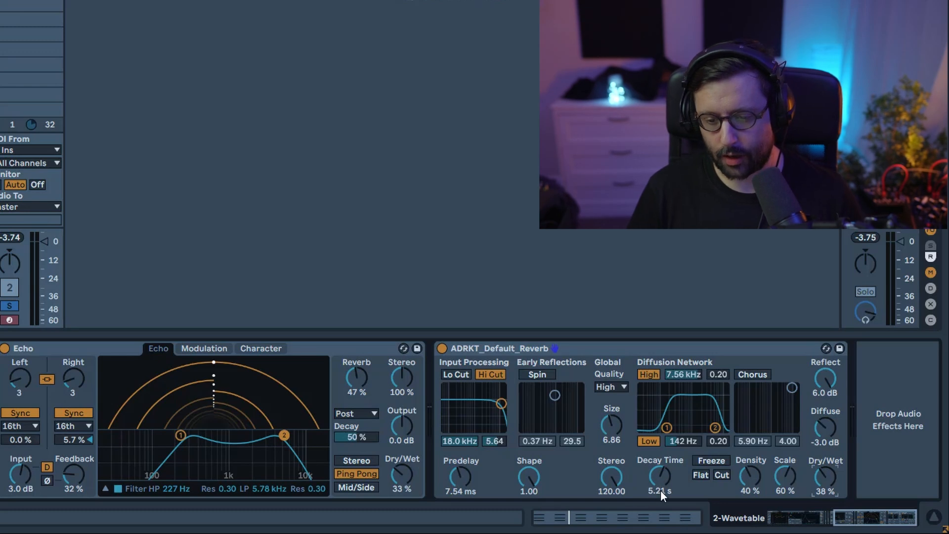
drag(661, 484, 660, 447)
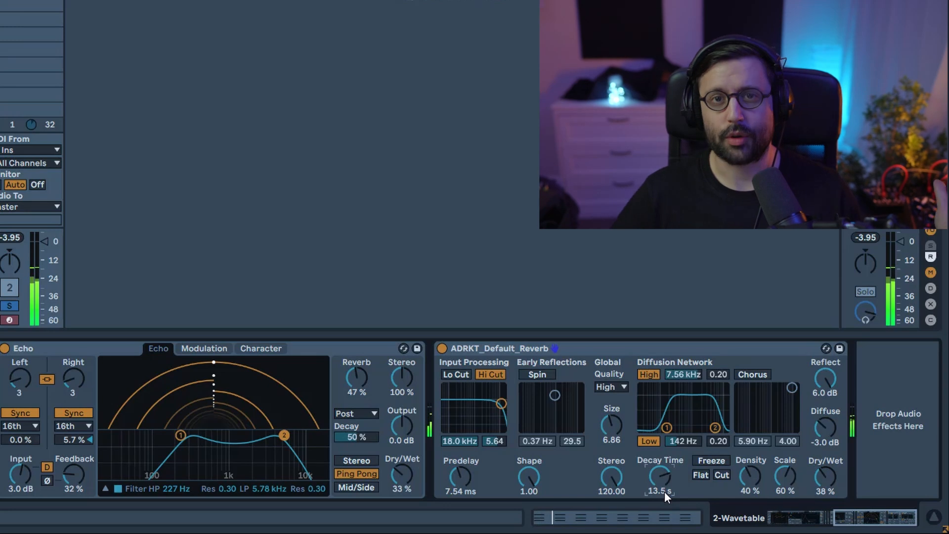
drag(824, 478, 824, 475)
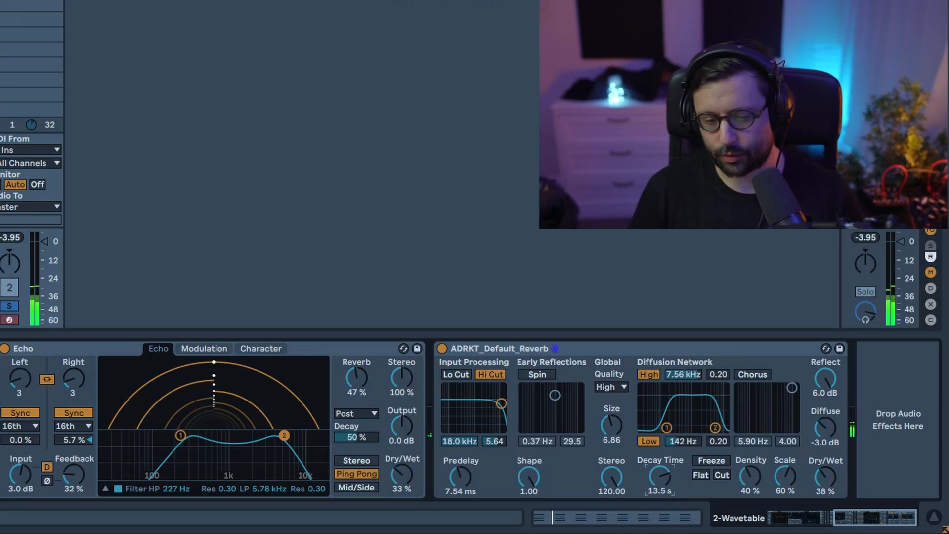
Group all devices from Wavetable through the reverb into an Instrument Rack, show its macro controls and hide its devices
click(641, 352)
drag(905, 516, 774, 523)
shift+click(470, 349)
key(ctrl+g)
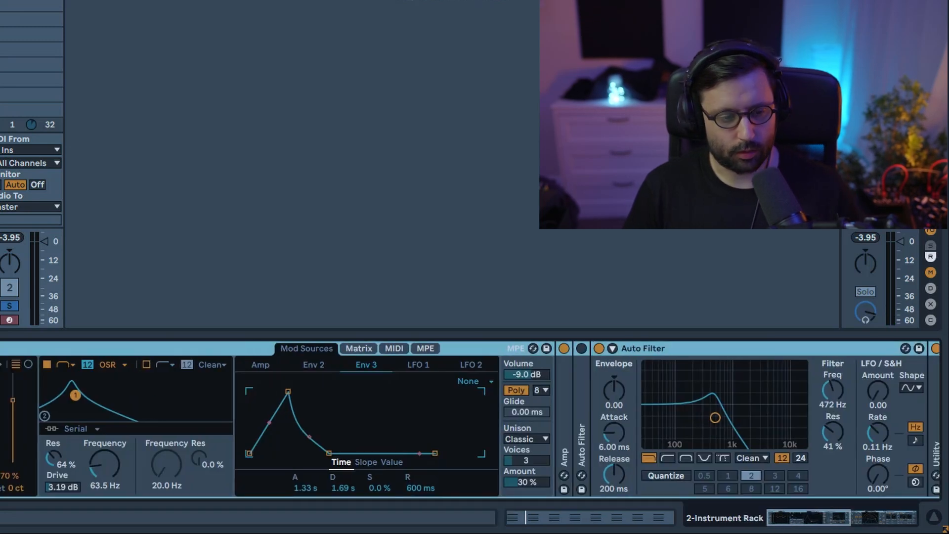
click(28, 364)
click(28, 420)
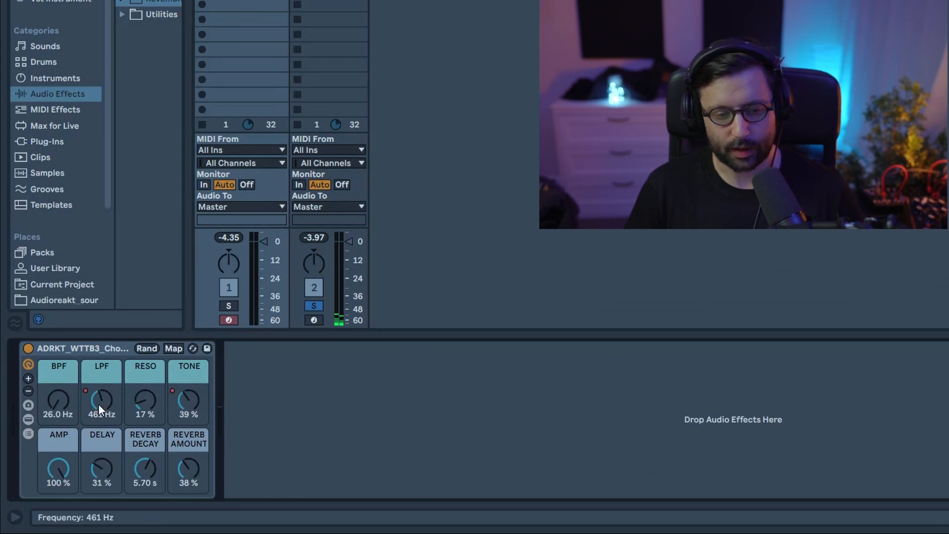
Reveal the devices of the finished ADRKT_WTTB3_Chord_DubBlast rack, solo its track and show the TONE automation in its clip
click(29, 420)
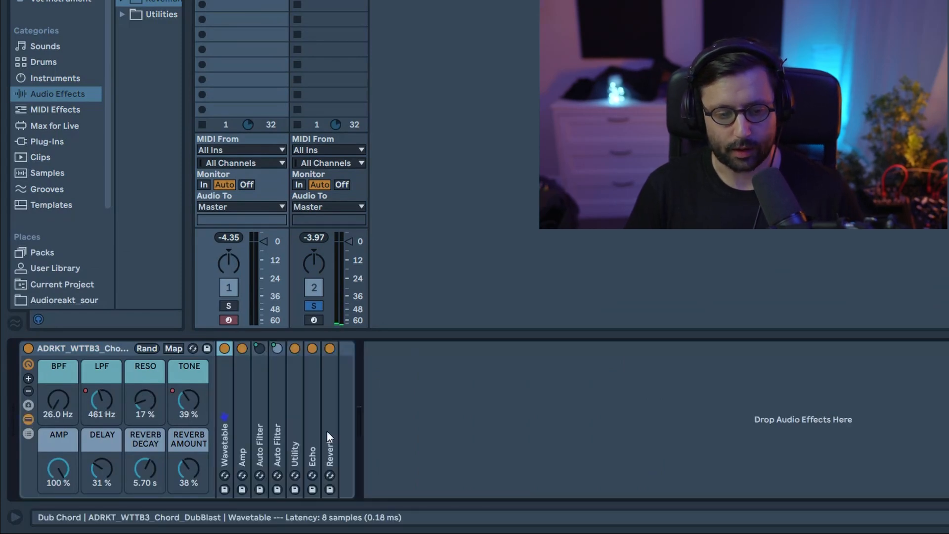
click(227, 306)
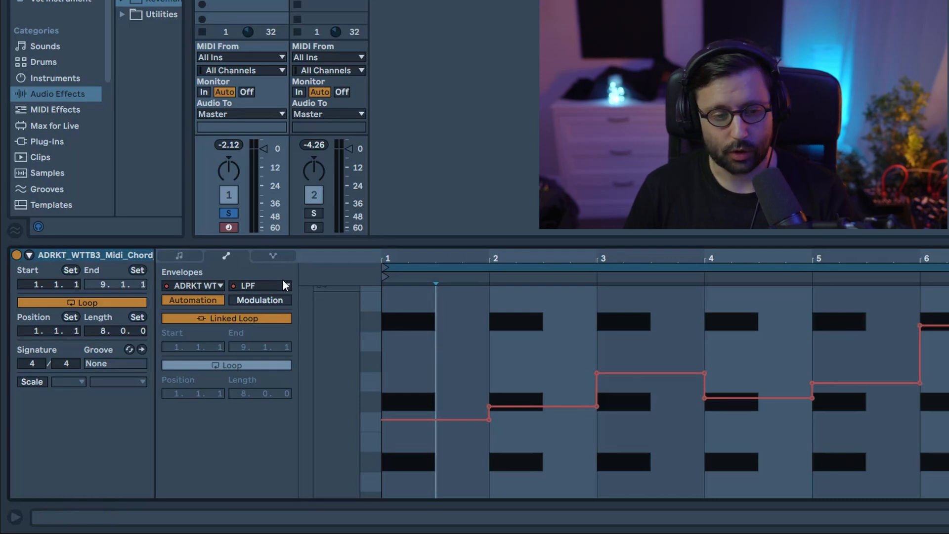
click(267, 285)
click(283, 96)
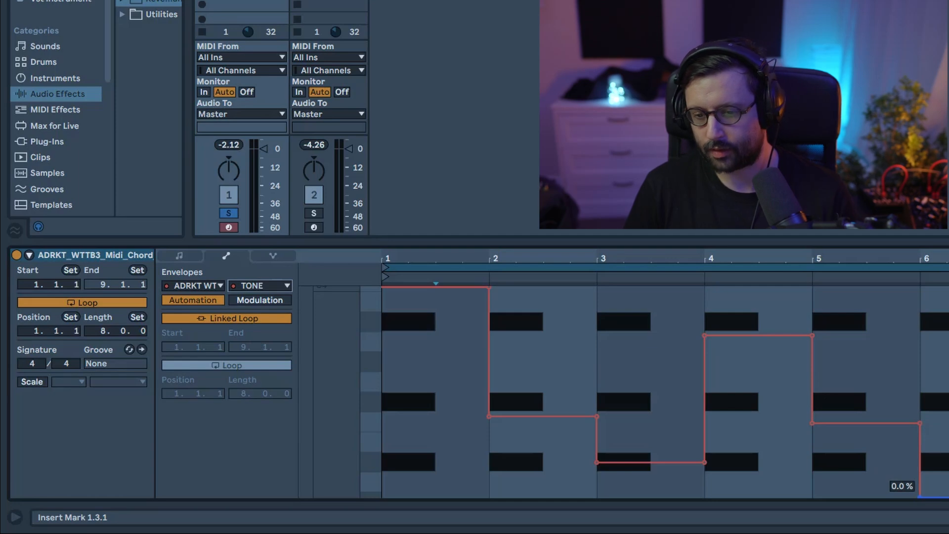
Return to the device chain, review the finished preset's Echo delay and filter settings, and hide the rack's devices again
key(shift+Tab)
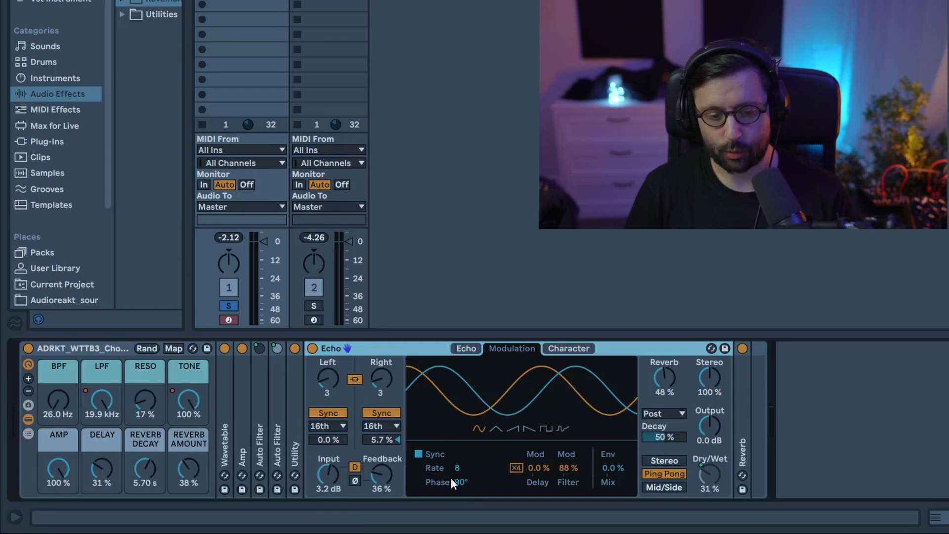
click(468, 348)
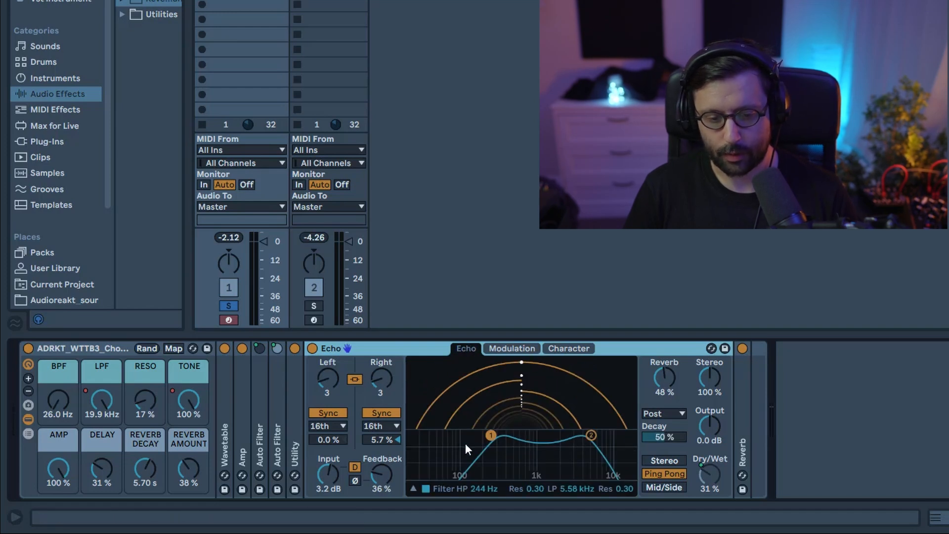
double_click(397, 347)
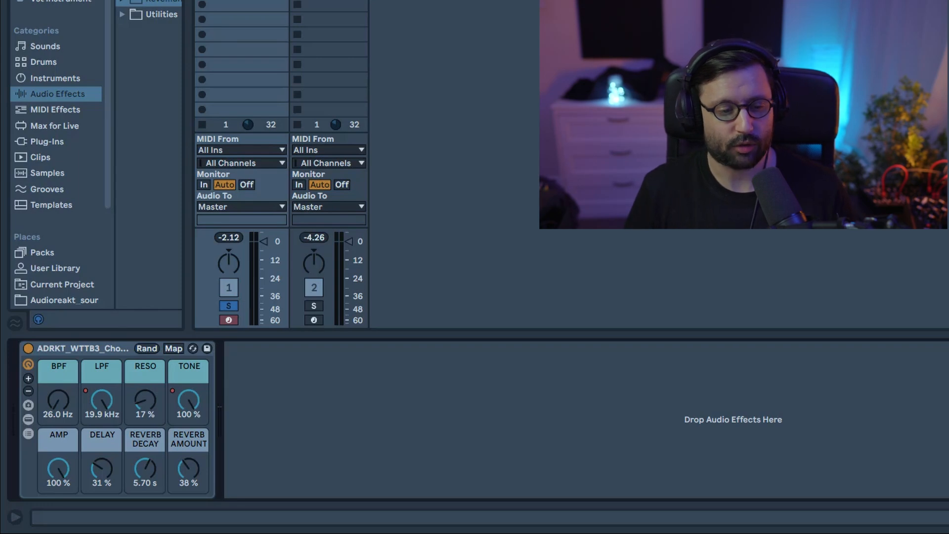
click(28, 419)
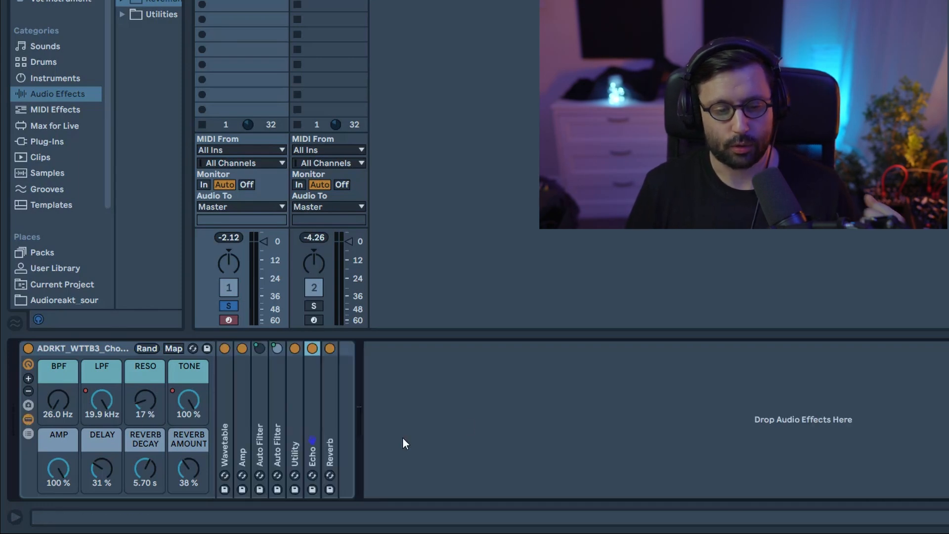
click(27, 418)
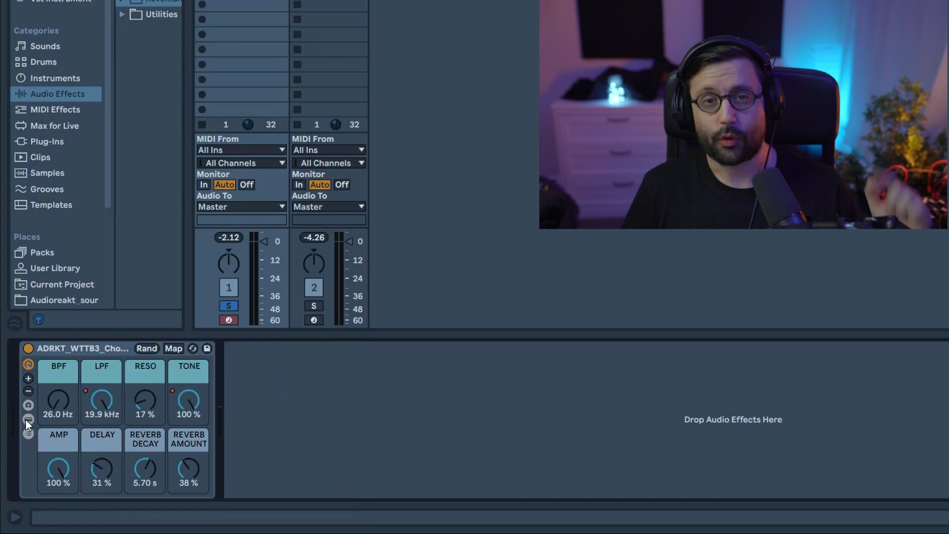